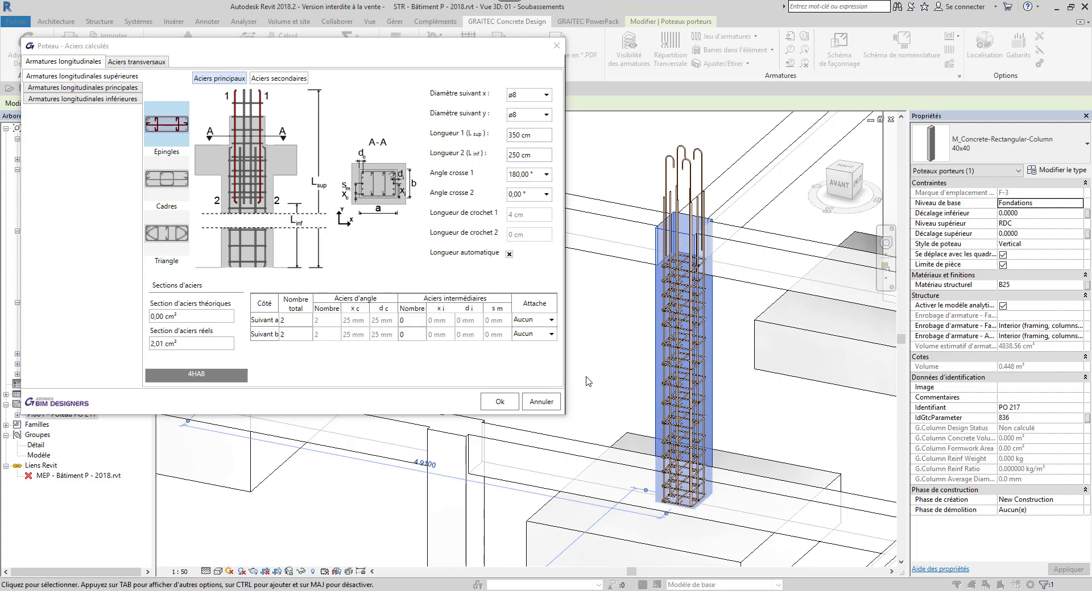
Confirm the column's calculated rebar settings and import the FEM results from the GRAITECAdvanceDesignResults 1 result set
{"action": "left_click", "coordinate": [510, 403]}
{"action": "scroll", "coordinate": [567, 341], "scroll_direction": "down", "scroll_amount": 3}
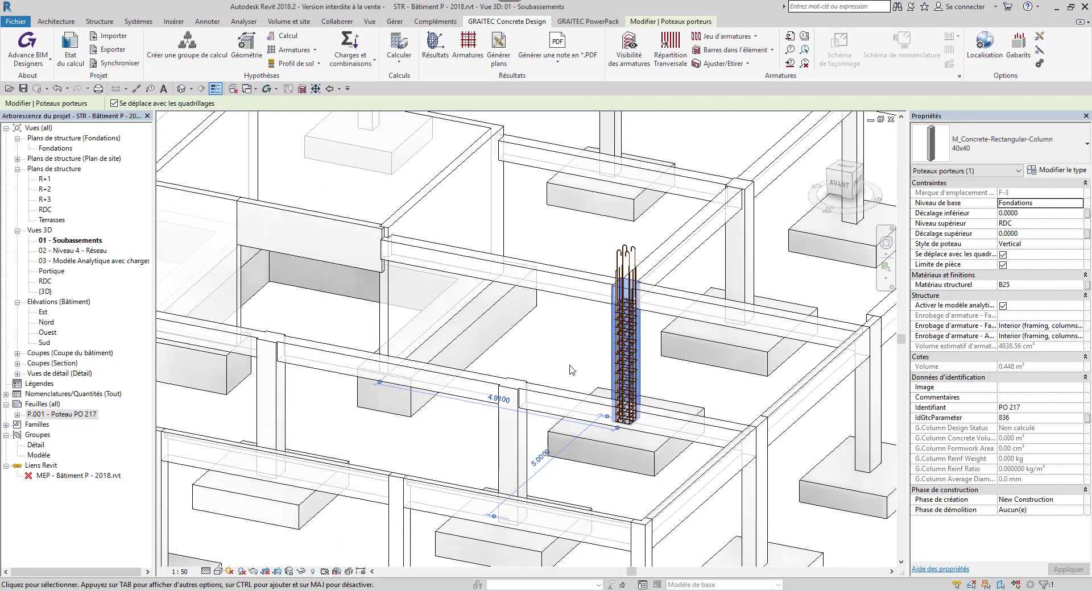
{"action": "middle_click_drag", "start_coordinate": [570, 368], "coordinate": [633, 202]}
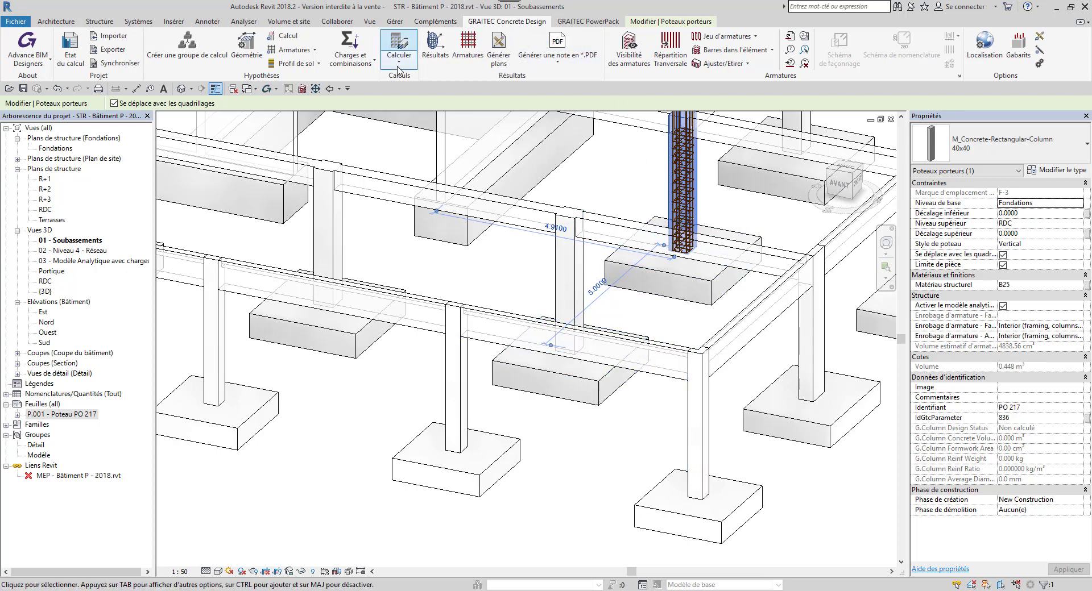
{"action": "left_click", "coordinate": [351, 57]}
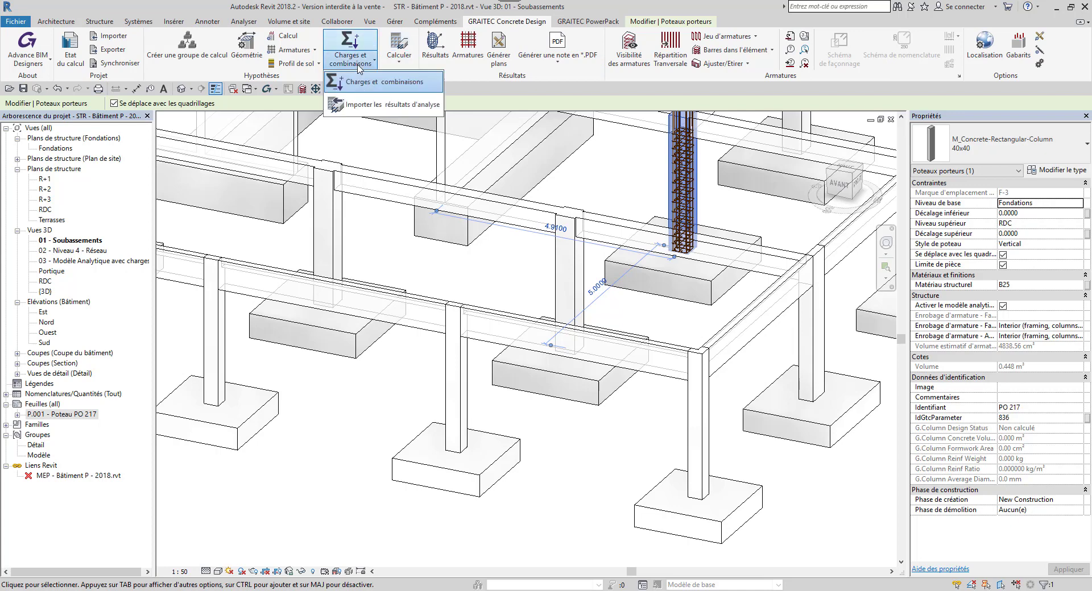
{"action": "left_click", "coordinate": [385, 107]}
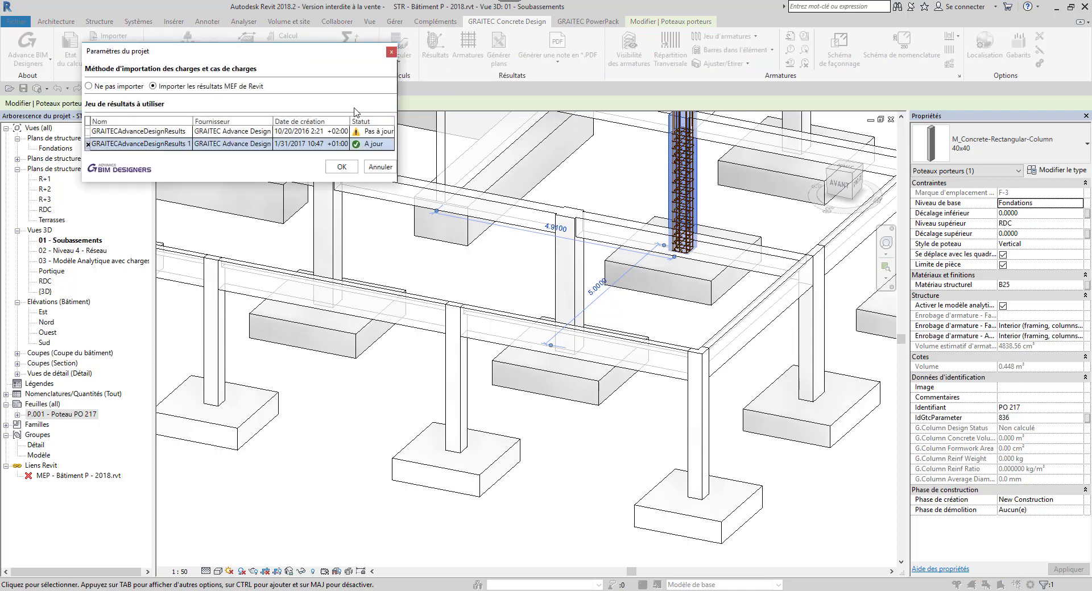
{"action": "left_click", "coordinate": [265, 145]}
{"action": "left_click", "coordinate": [265, 146]}
{"action": "key", "text": "ctrl"}
{"action": "left_click", "coordinate": [341, 168]}
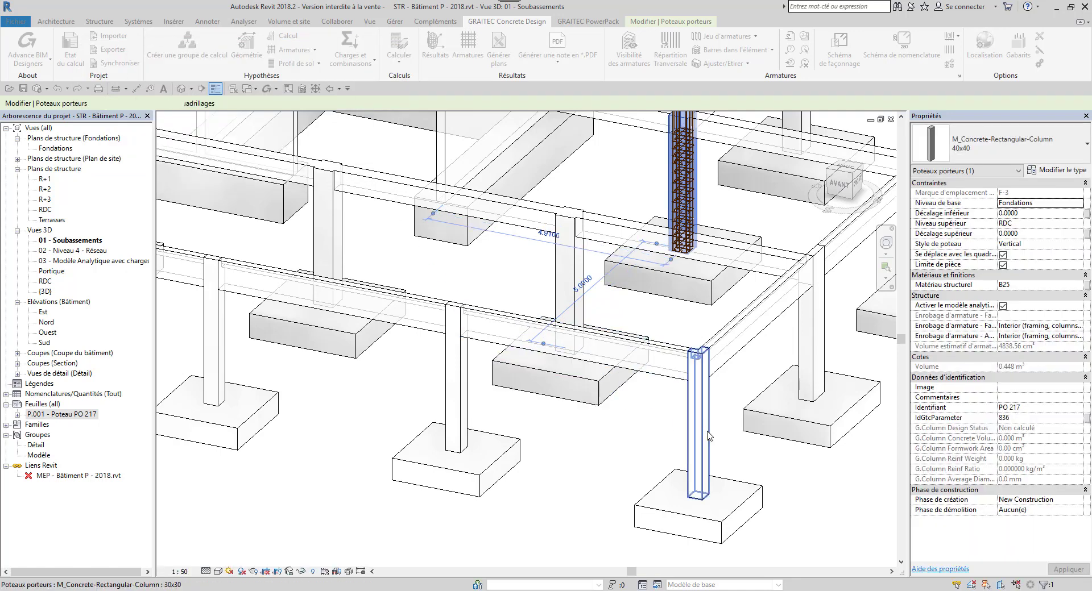
Review the internal forces at the head of the 30x30 corner column in its loads and combinations
{"action": "left_click", "coordinate": [707, 435]}
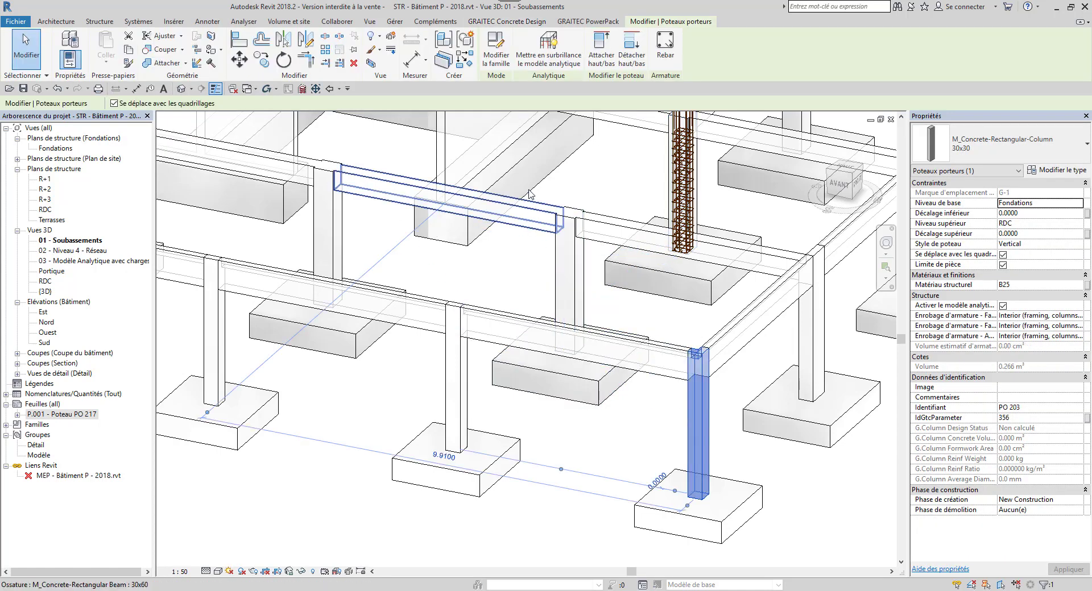
{"action": "left_click", "coordinate": [480, 23]}
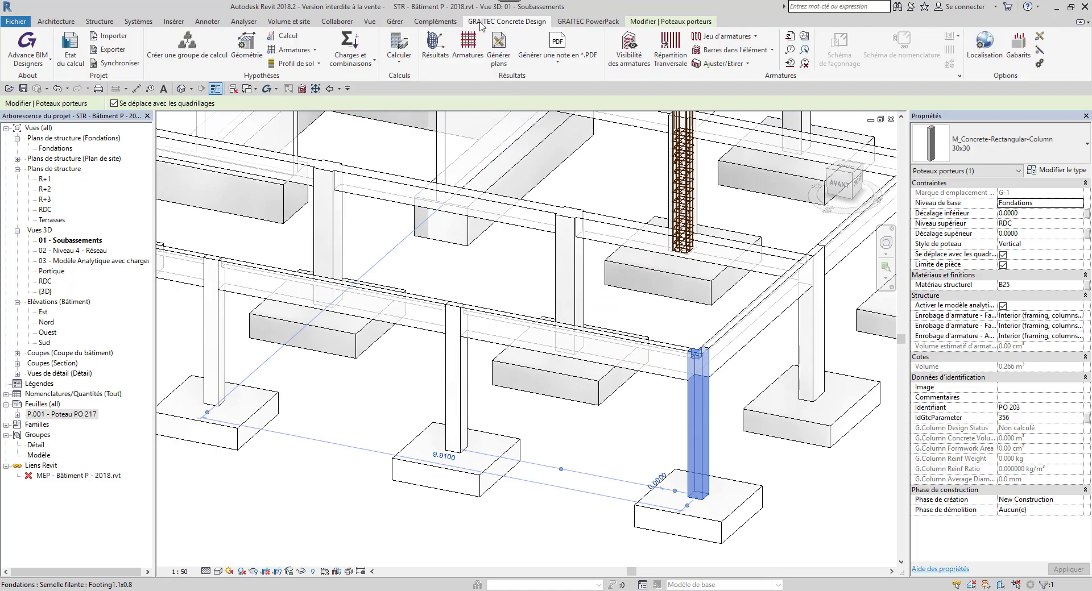
{"action": "left_click", "coordinate": [358, 45]}
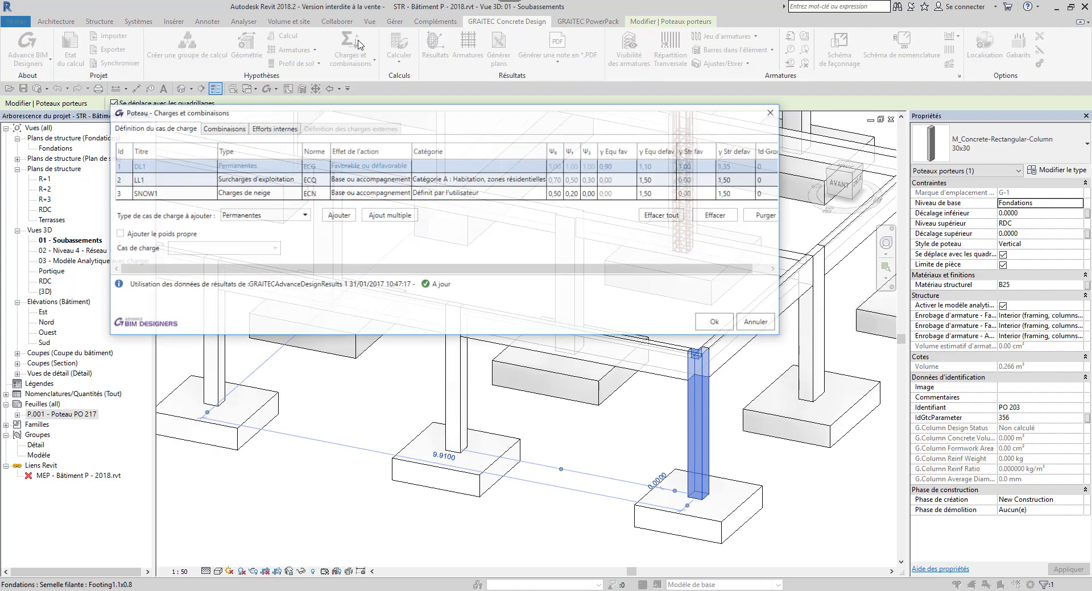
{"action": "left_click", "coordinate": [281, 128]}
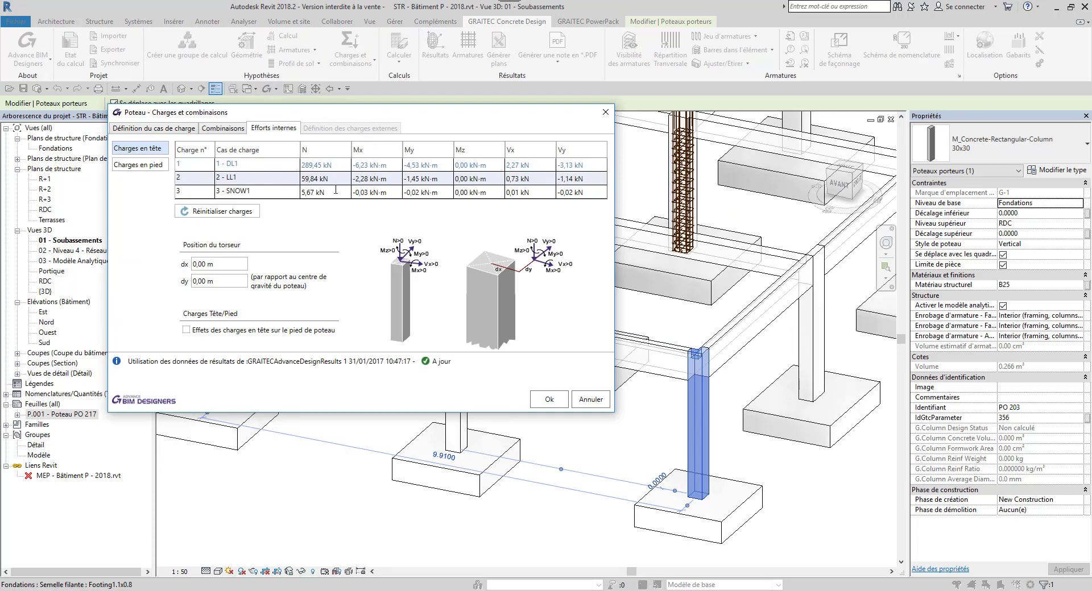
{"action": "left_click", "coordinate": [606, 114]}
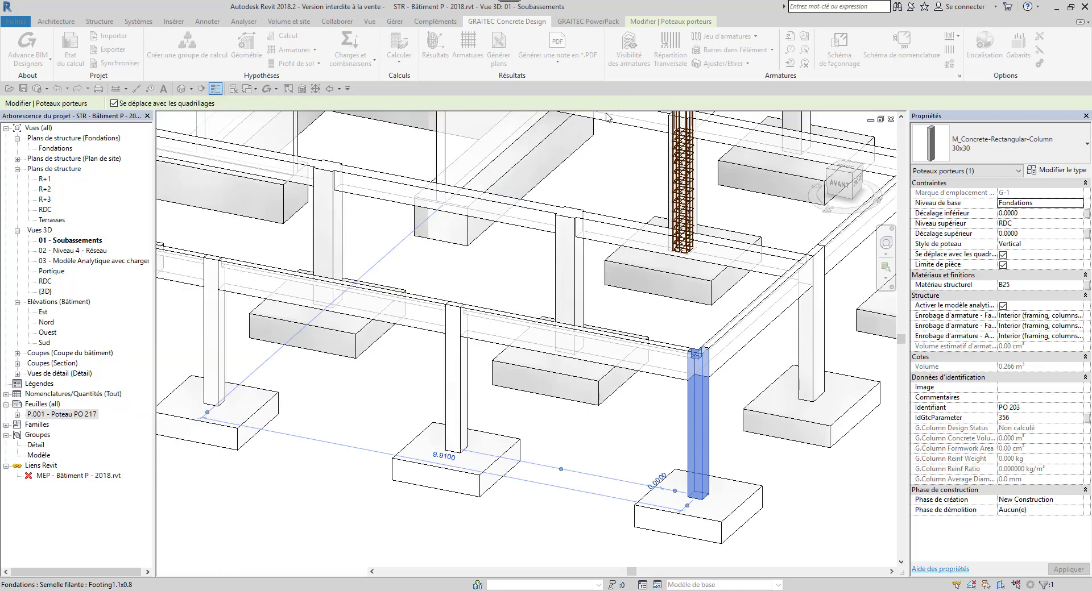
Calculate the reinforcement of the 30x30 corner column and the neighbouring 30x30 column on the front row together
{"action": "left_click", "coordinate": [570, 421]}
{"action": "left_click", "coordinate": [693, 442]}
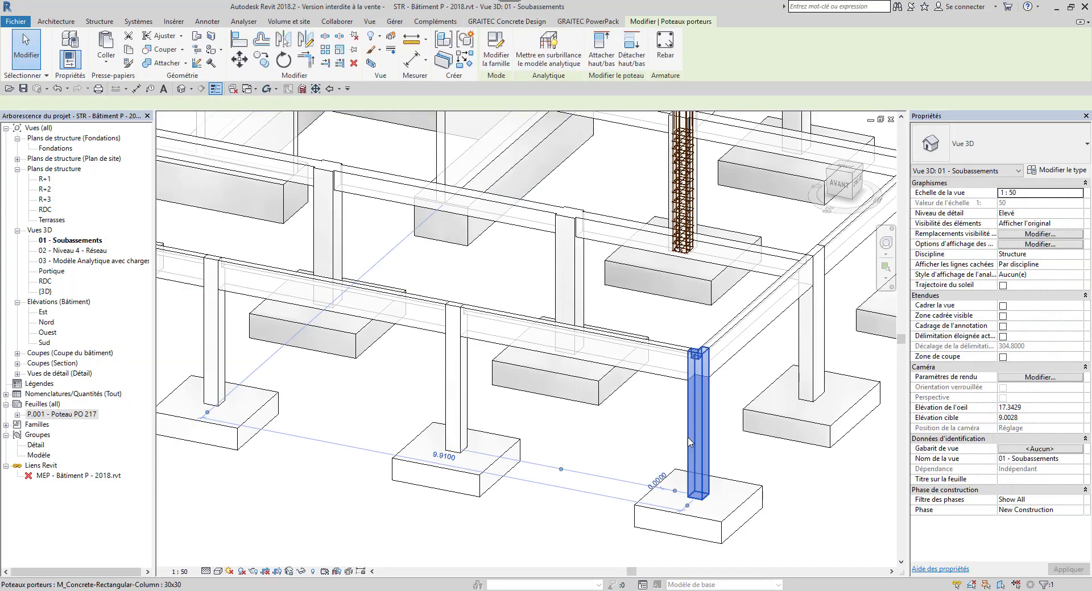
{"action": "left_click", "coordinate": [465, 400], "text": "ctrl"}
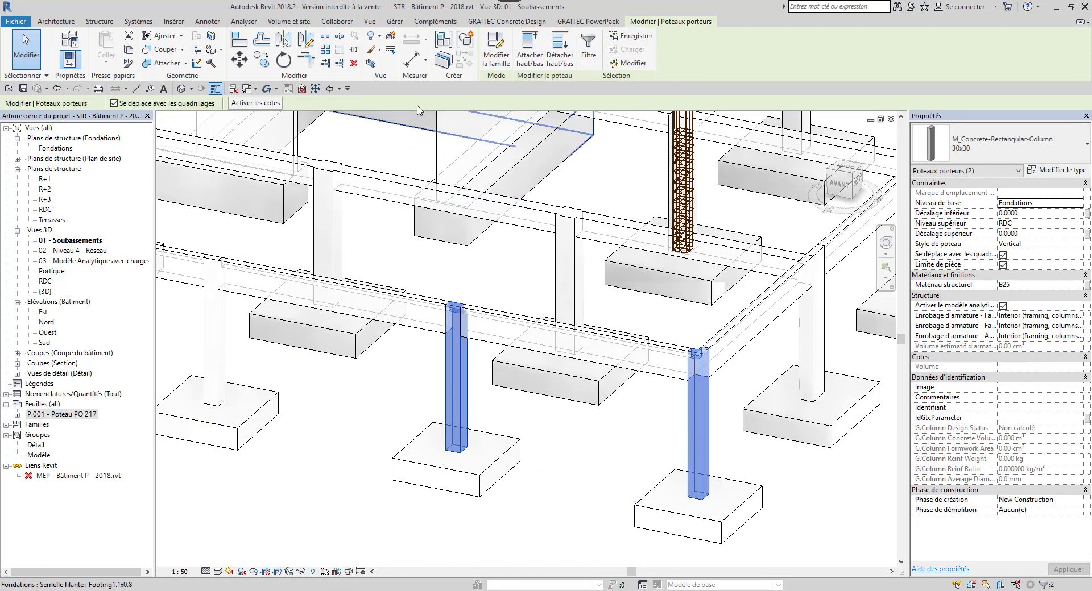
{"action": "left_click", "coordinate": [417, 21]}
{"action": "left_click", "coordinate": [399, 48]}
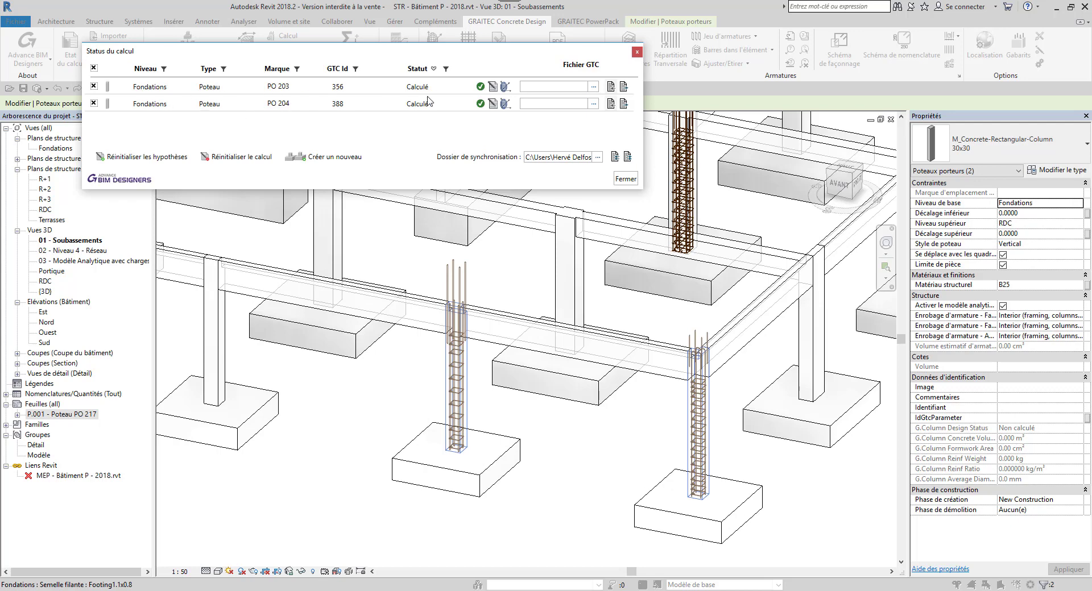
Generate the detailed calculation note (Note détaillée) for column PO 203 and enlarge it to full screen
{"action": "left_click", "coordinate": [493, 87]}
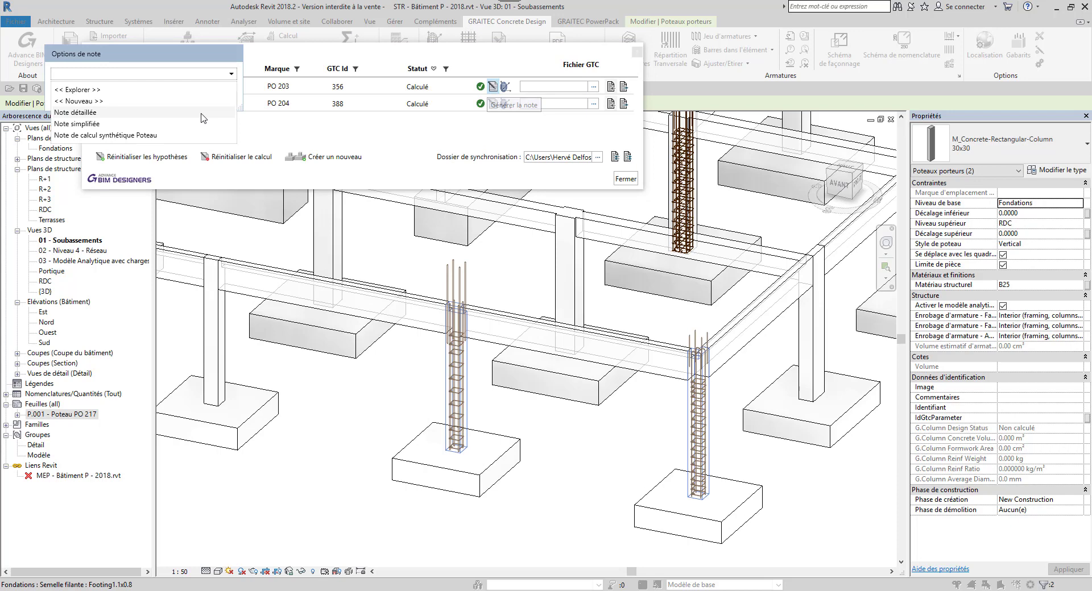
{"action": "left_click", "coordinate": [76, 113]}
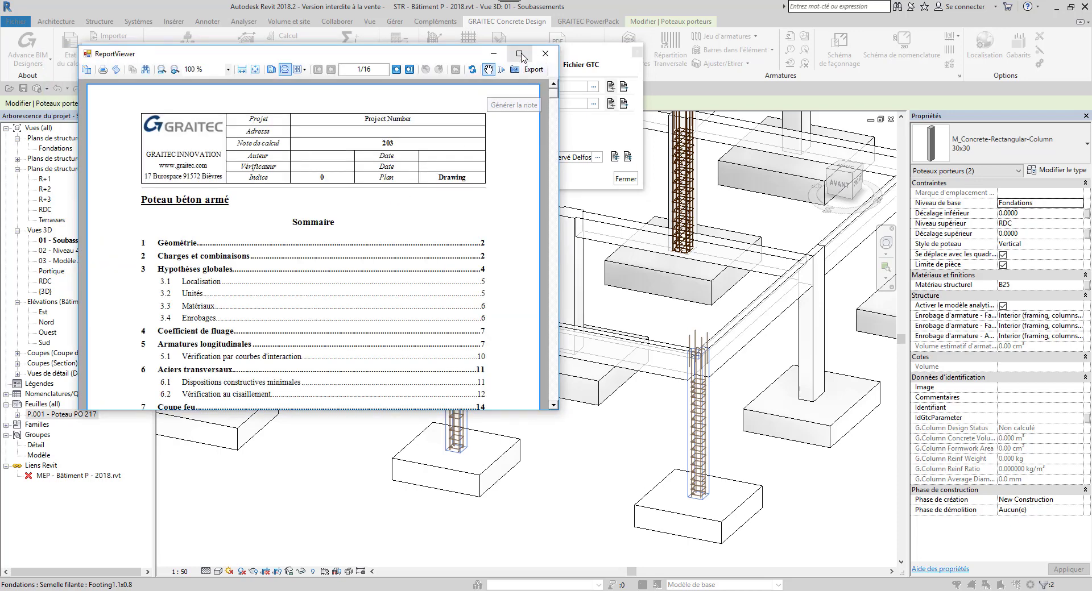
{"action": "left_click", "coordinate": [519, 54]}
Read through the note's geometry, loads, materials, creep and longitudinal reinforcement sections, and close the report and calculation status windows
{"action": "scroll", "coordinate": [875, 322], "scroll_direction": "down", "scroll_amount": 1}
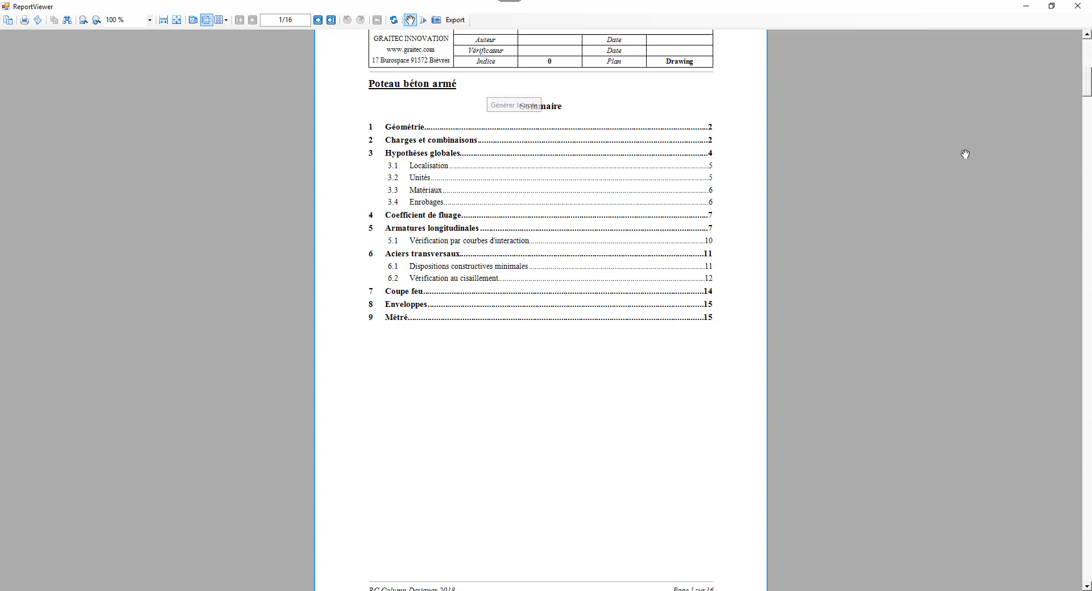
{"action": "scroll", "coordinate": [898, 213], "scroll_direction": "down", "scroll_amount": 10}
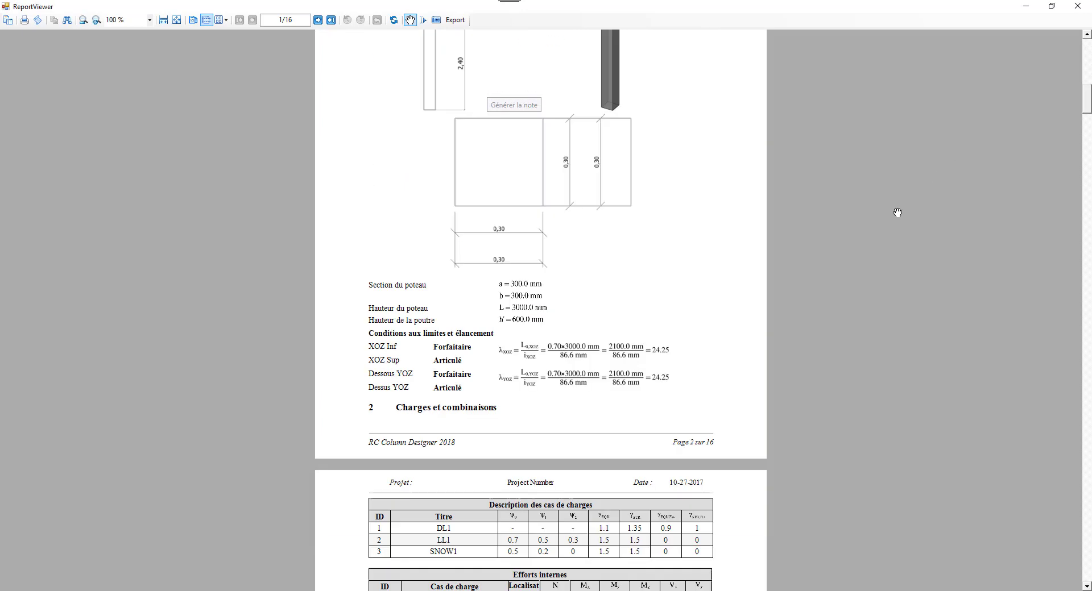
{"action": "scroll", "coordinate": [897, 213], "scroll_direction": "down", "scroll_amount": 4}
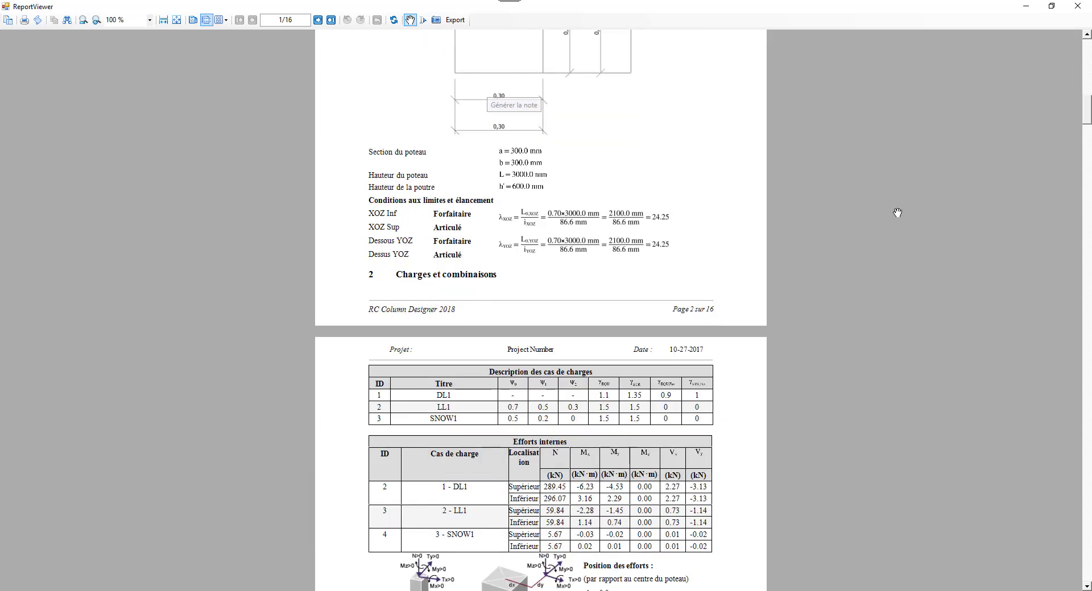
{"action": "scroll", "coordinate": [897, 212], "scroll_direction": "down", "scroll_amount": 6}
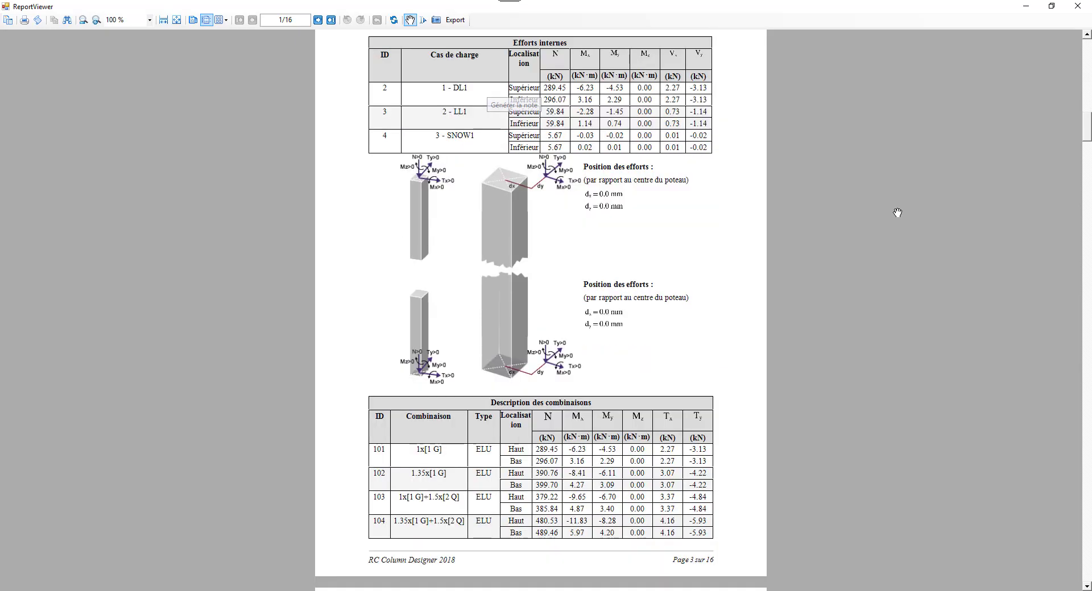
{"action": "scroll", "coordinate": [897, 212], "scroll_direction": "down", "scroll_amount": 11}
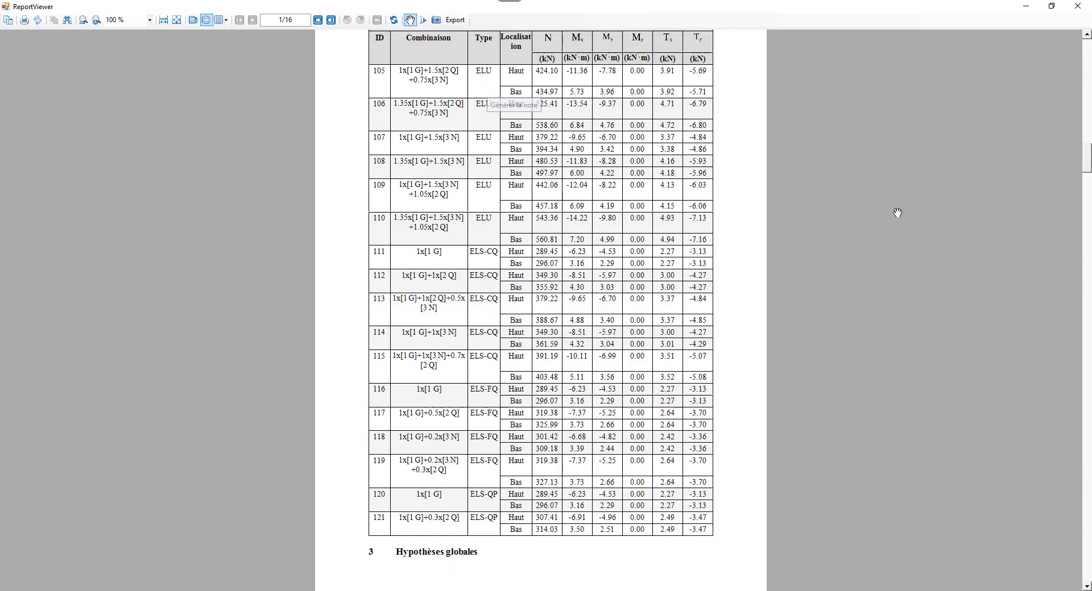
{"action": "scroll", "coordinate": [897, 213], "scroll_direction": "down", "scroll_amount": 10}
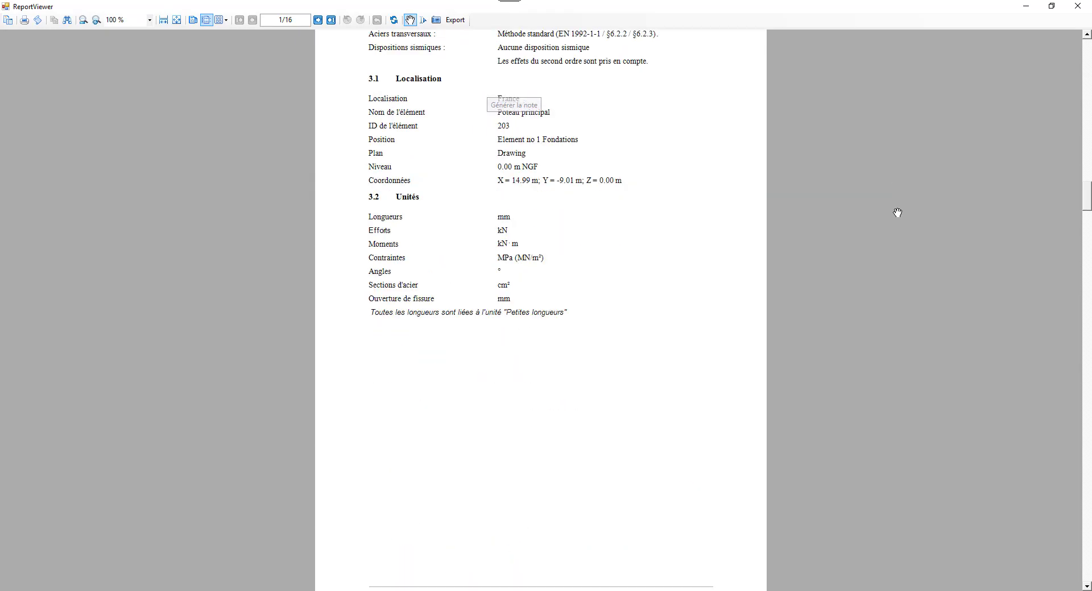
{"action": "scroll", "coordinate": [897, 213], "scroll_direction": "down", "scroll_amount": 6}
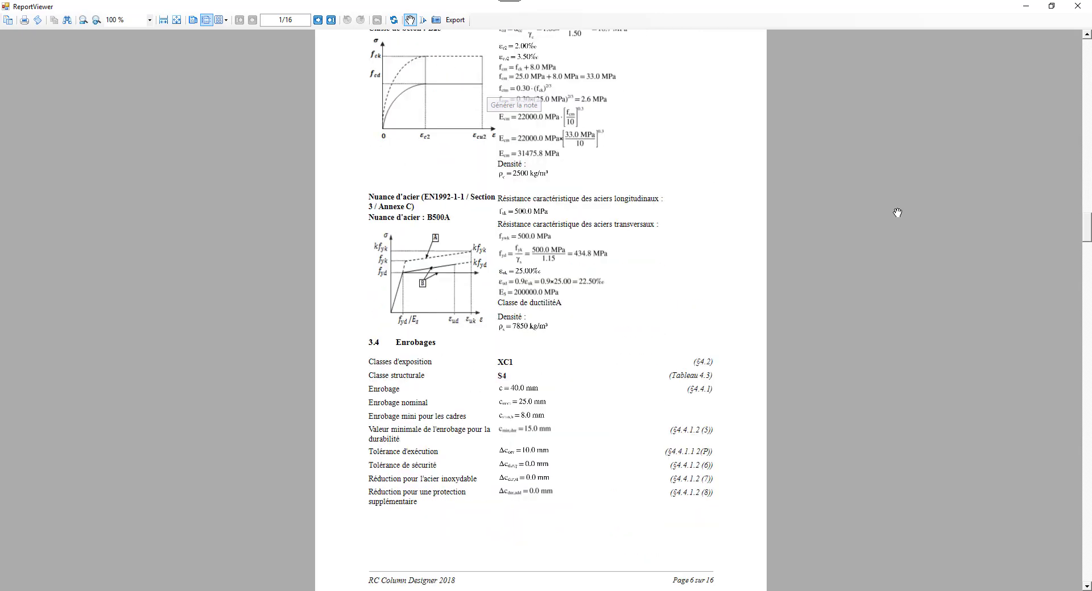
{"action": "scroll", "coordinate": [897, 213], "scroll_direction": "down", "scroll_amount": 10}
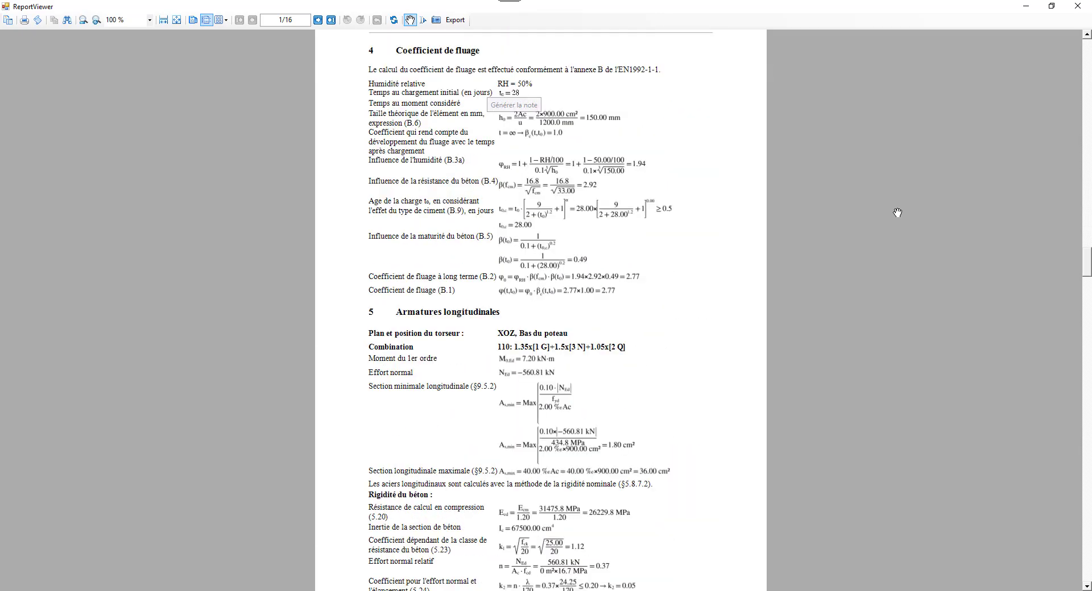
{"action": "scroll", "coordinate": [897, 206], "scroll_direction": "down", "scroll_amount": 4}
{"action": "left_click", "coordinate": [1077, 5]}
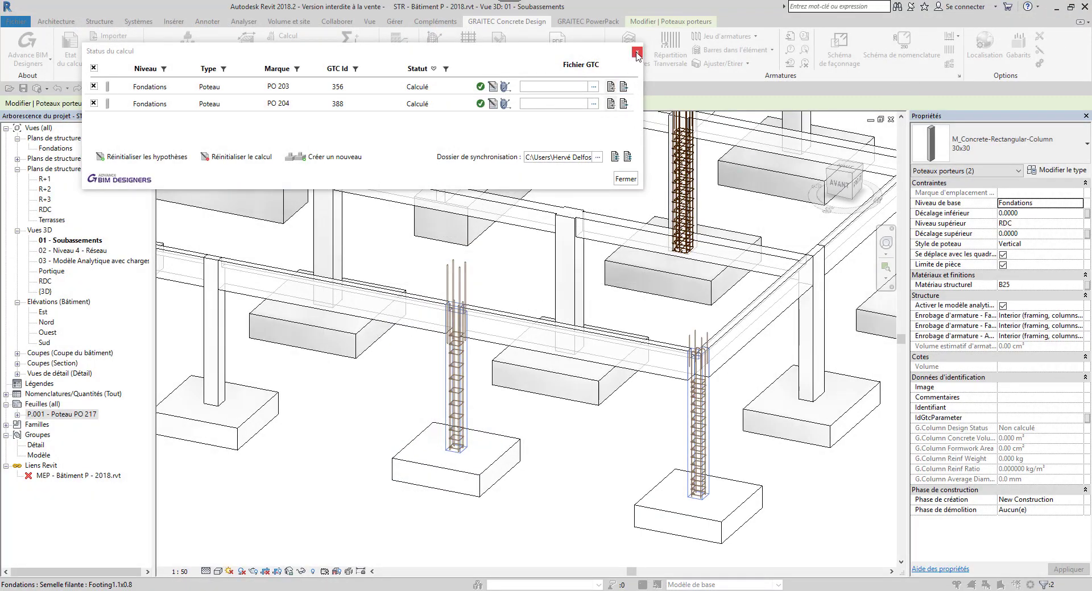
{"action": "left_click", "coordinate": [637, 54]}
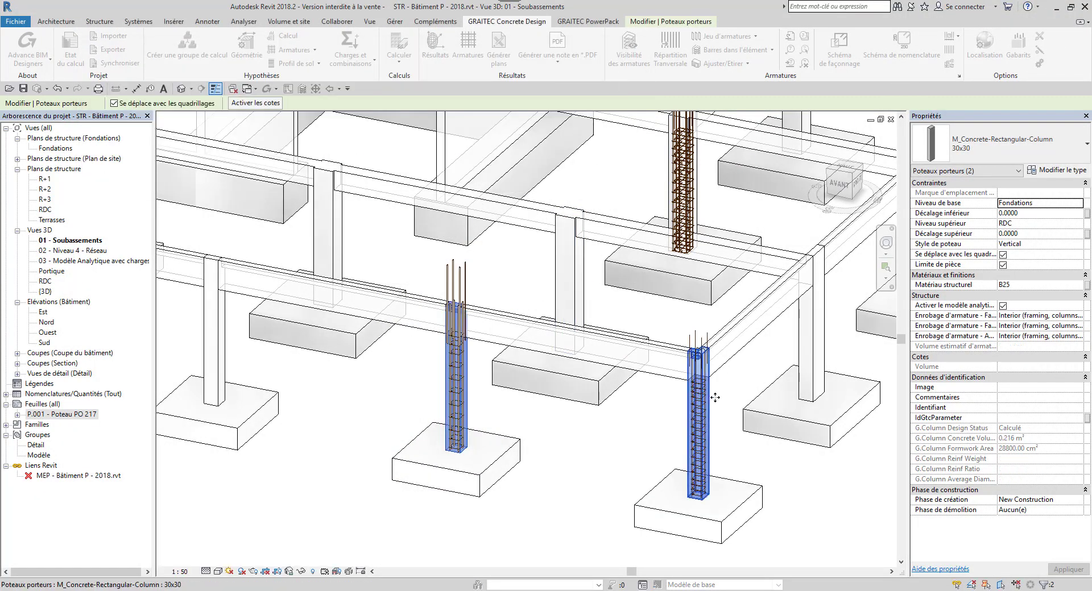
Select all 30x50 concrete columns visible in the 3D view, starting from the one behind the reinforced corner column
{"action": "scroll", "coordinate": [706, 405], "scroll_direction": "up", "scroll_amount": 4}
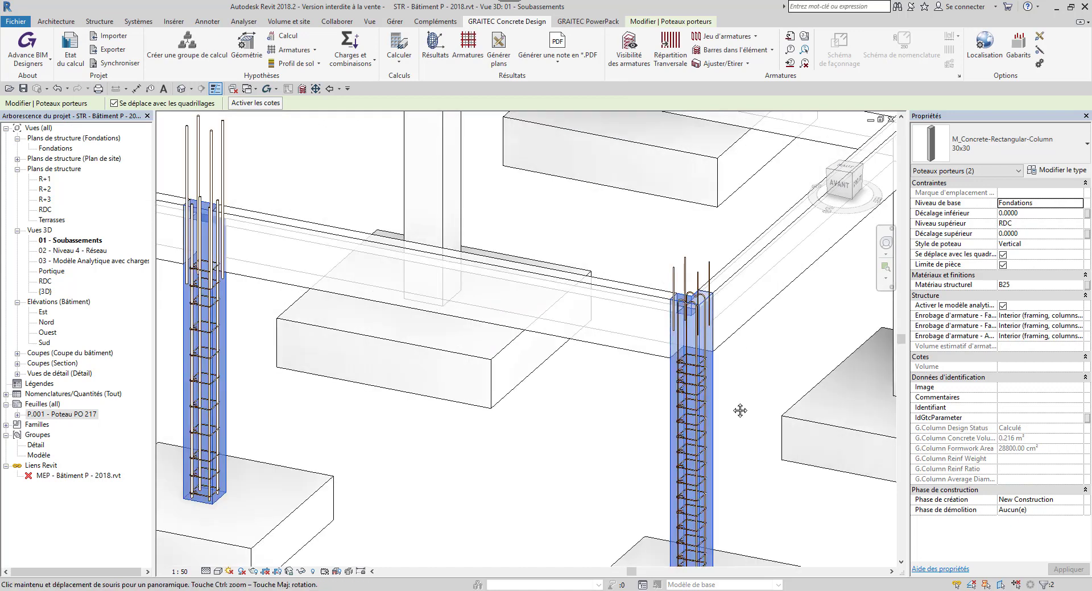
{"action": "middle_click_drag", "start_coordinate": [742, 410], "coordinate": [755, 377]}
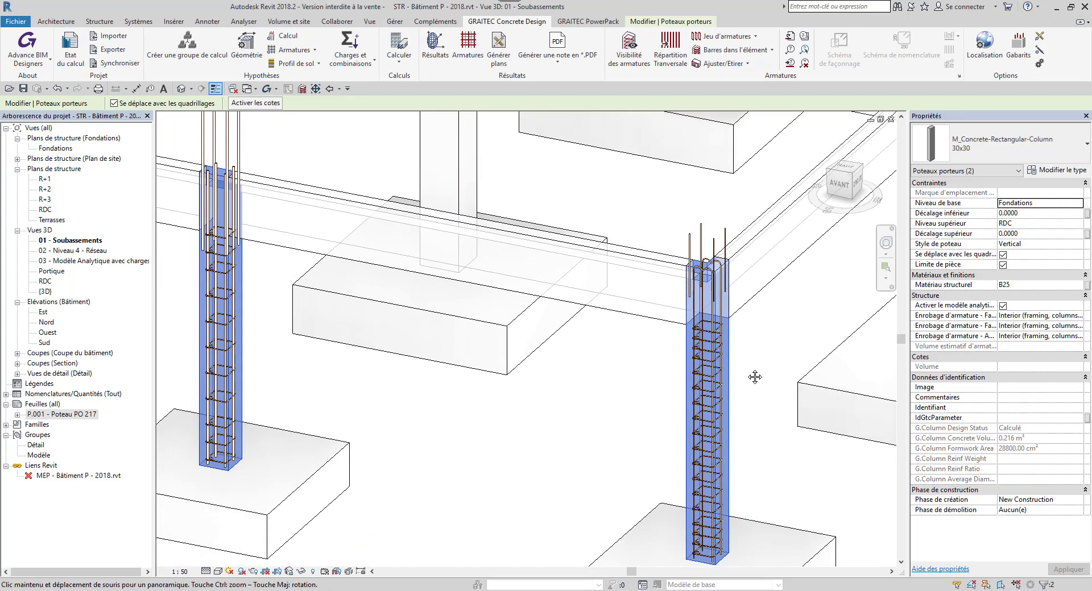
{"action": "scroll", "coordinate": [752, 370], "scroll_direction": "down", "scroll_amount": 5}
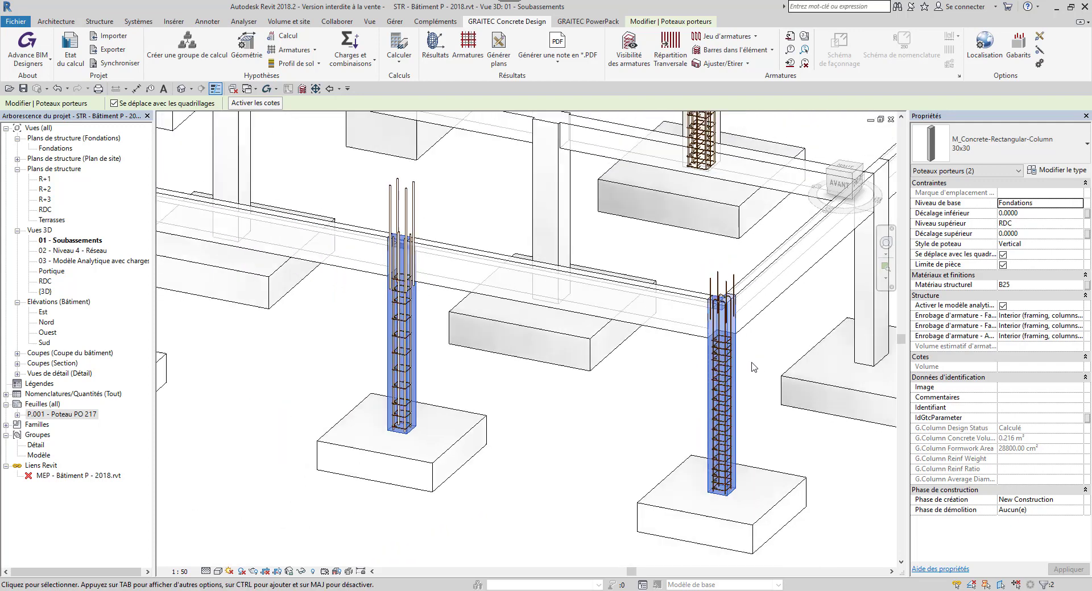
{"action": "middle_click_drag", "start_coordinate": [773, 347], "coordinate": [543, 419]}
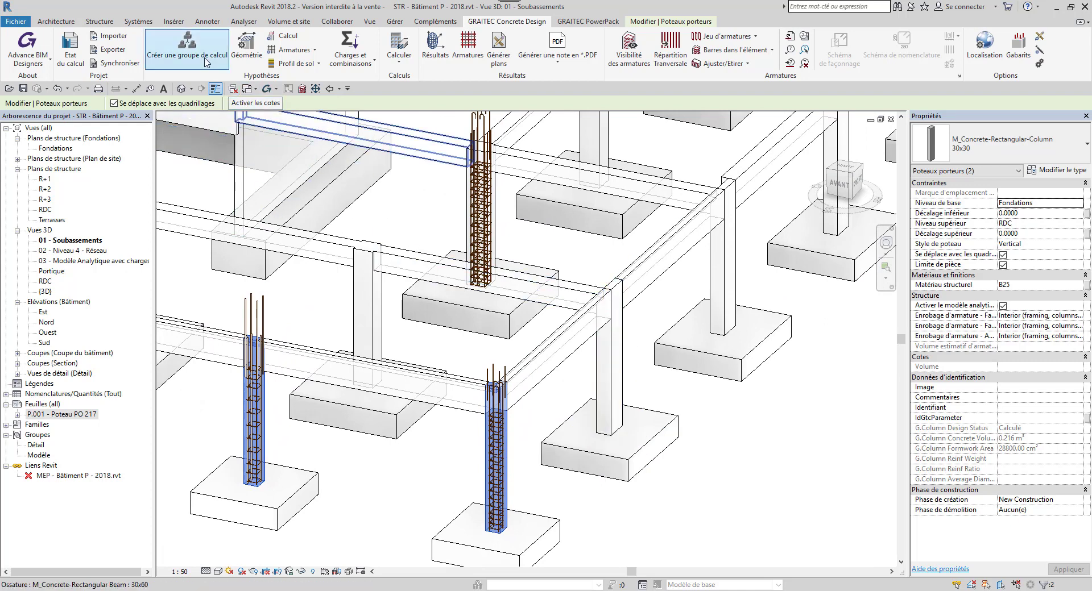
{"action": "left_click", "coordinate": [604, 365]}
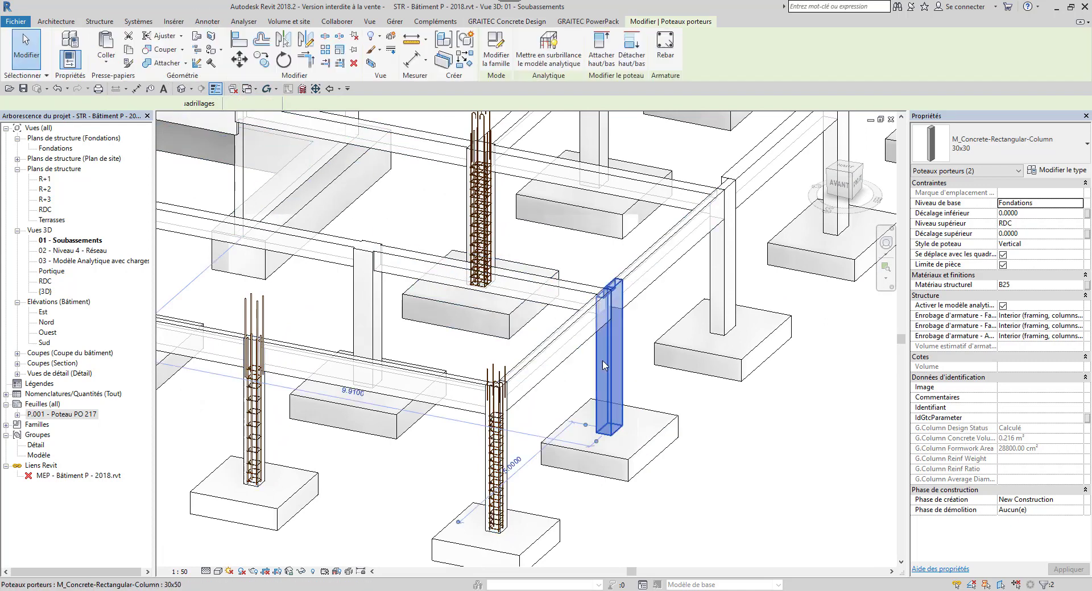
{"action": "right_click", "coordinate": [603, 363]}
{"action": "mouse_move", "coordinate": [739, 228]}
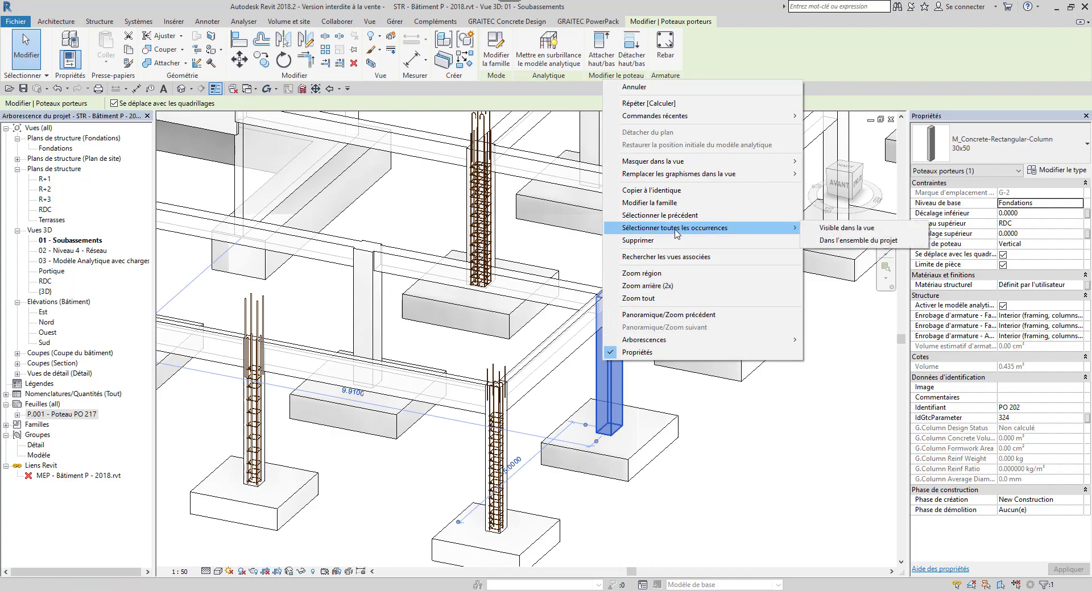
{"action": "left_click", "coordinate": [827, 228]}
{"action": "scroll", "coordinate": [807, 484], "scroll_direction": "down", "scroll_amount": 5}
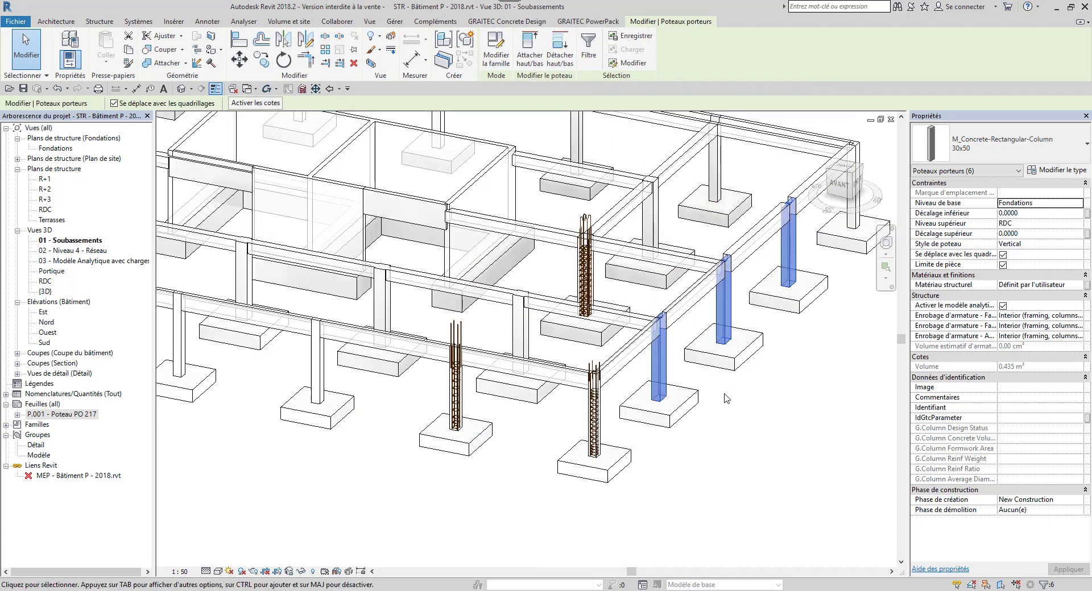
{"action": "scroll", "coordinate": [804, 478], "scroll_direction": "down", "scroll_amount": 2}
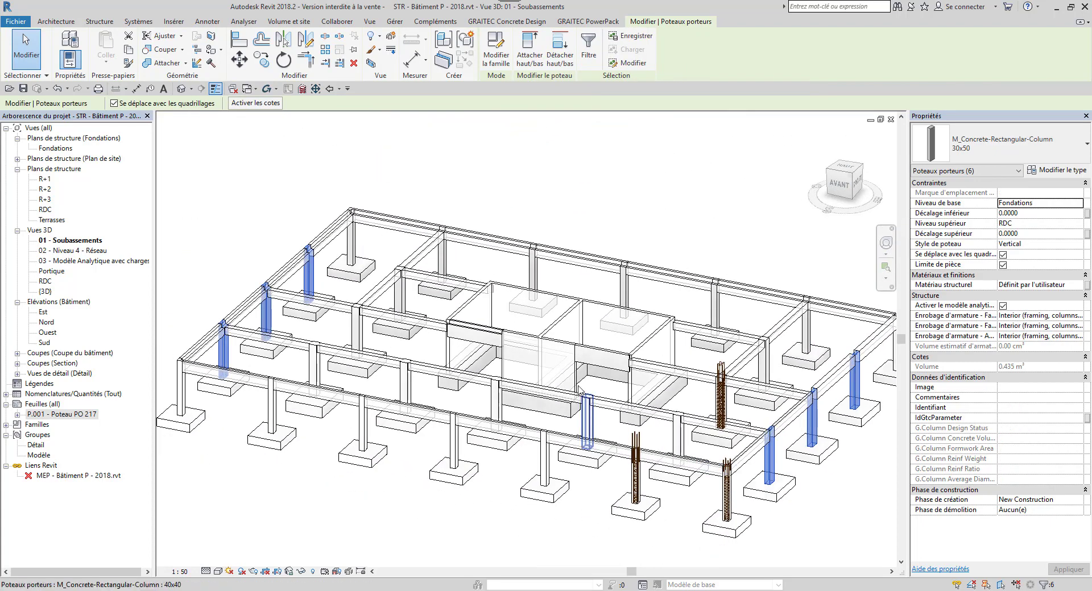
Create a calculation group named Type P1 from the selected 30x50 columns with the Default template, and list its members
{"action": "left_click", "coordinate": [521, 22]}
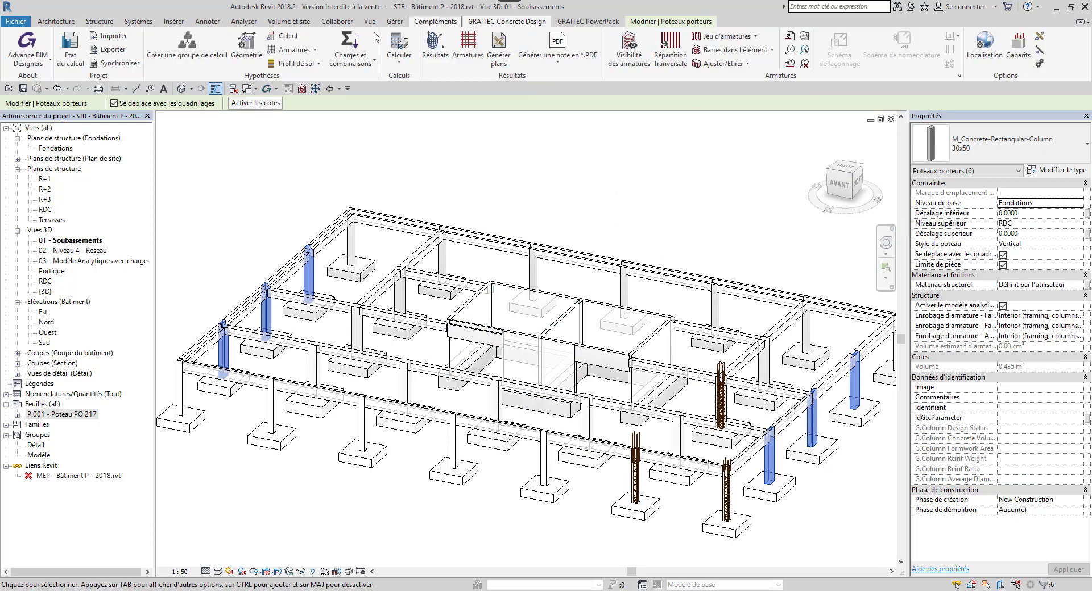
{"action": "left_click", "coordinate": [197, 45]}
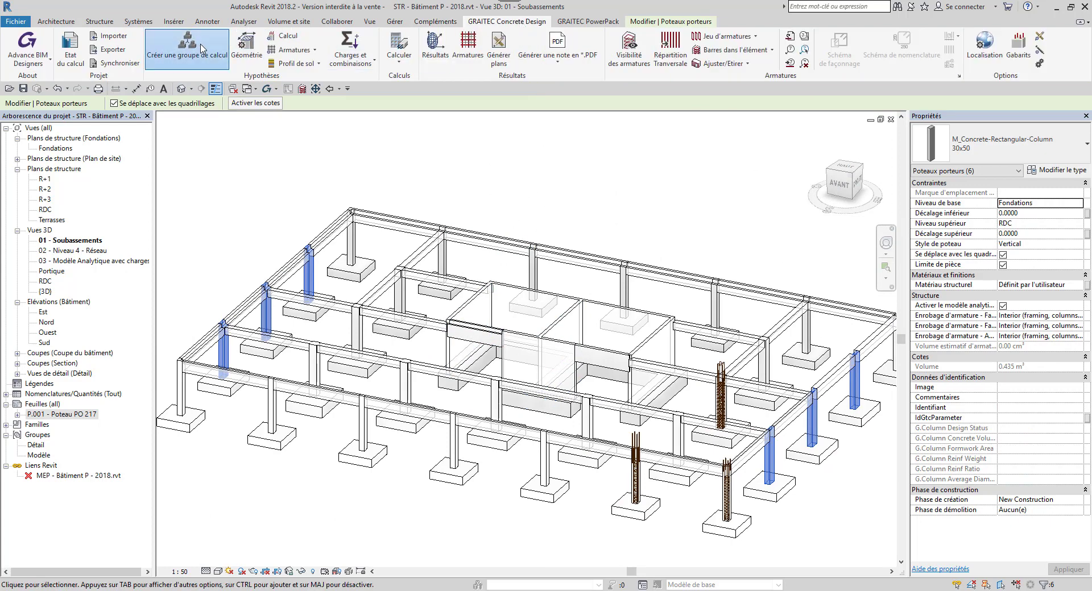
{"action": "left_click", "coordinate": [162, 122]}
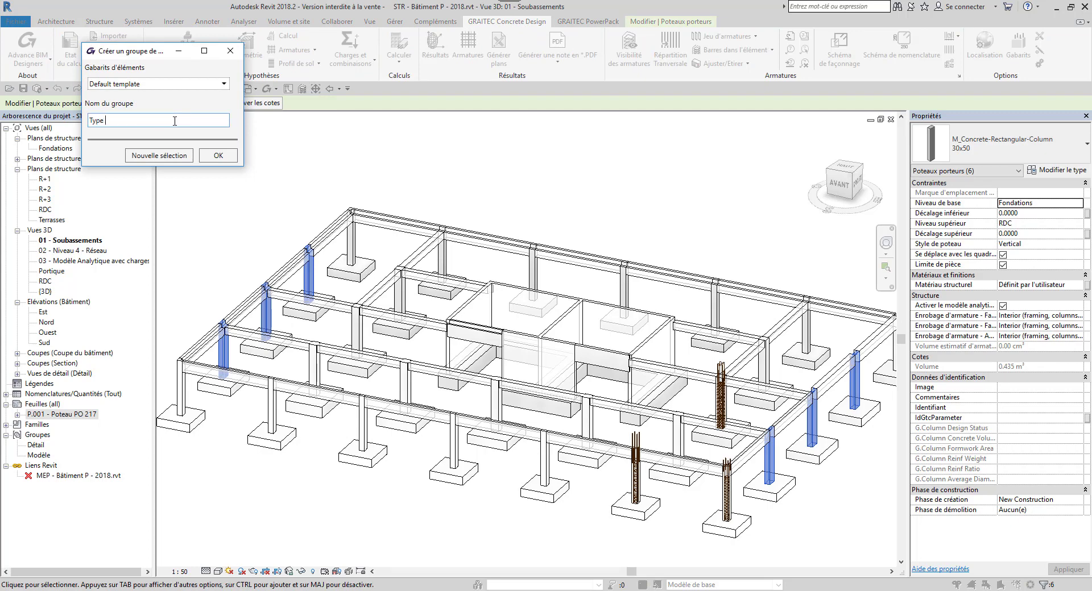
{"action": "key", "text": "Return"}
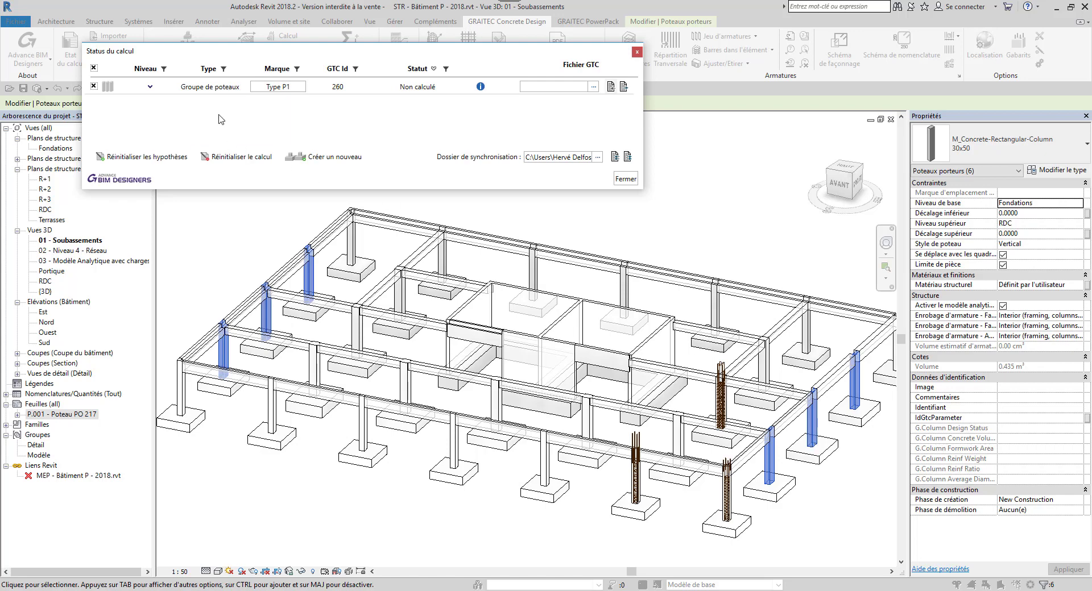
{"action": "left_click", "coordinate": [149, 87]}
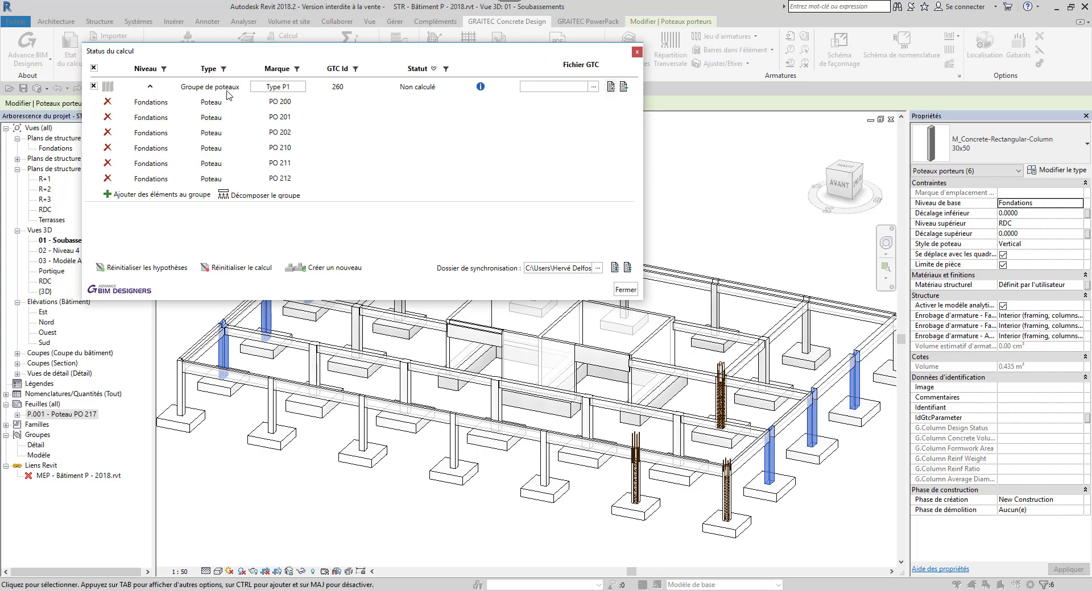
{"action": "left_click", "coordinate": [637, 54]}
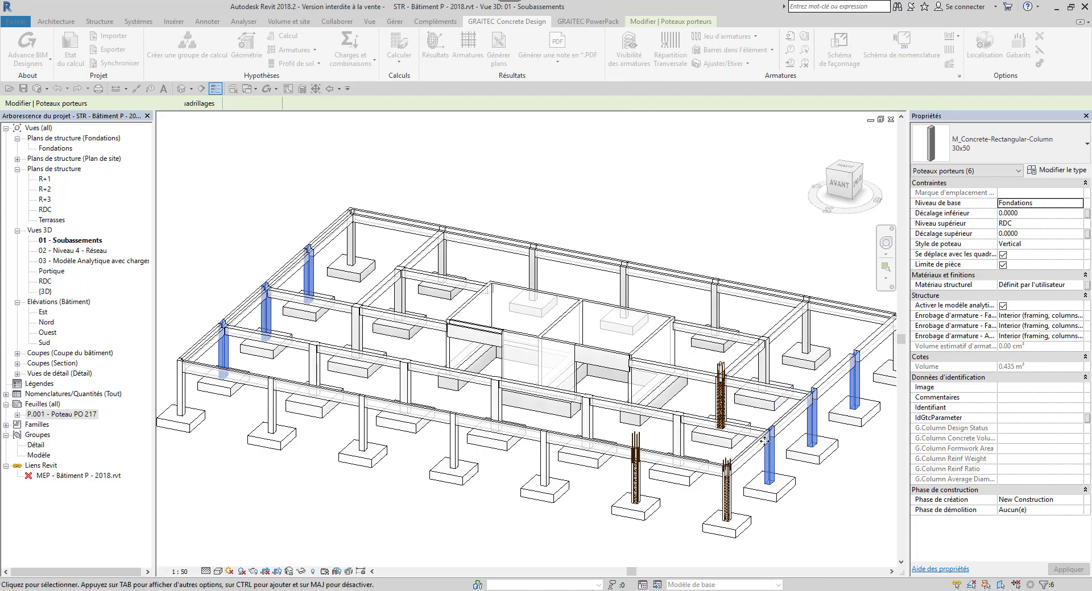
Set the steel ductility to Classe B (5%) in the reinforced concrete assumptions of column PO 202
{"action": "key", "text": "Escape"}
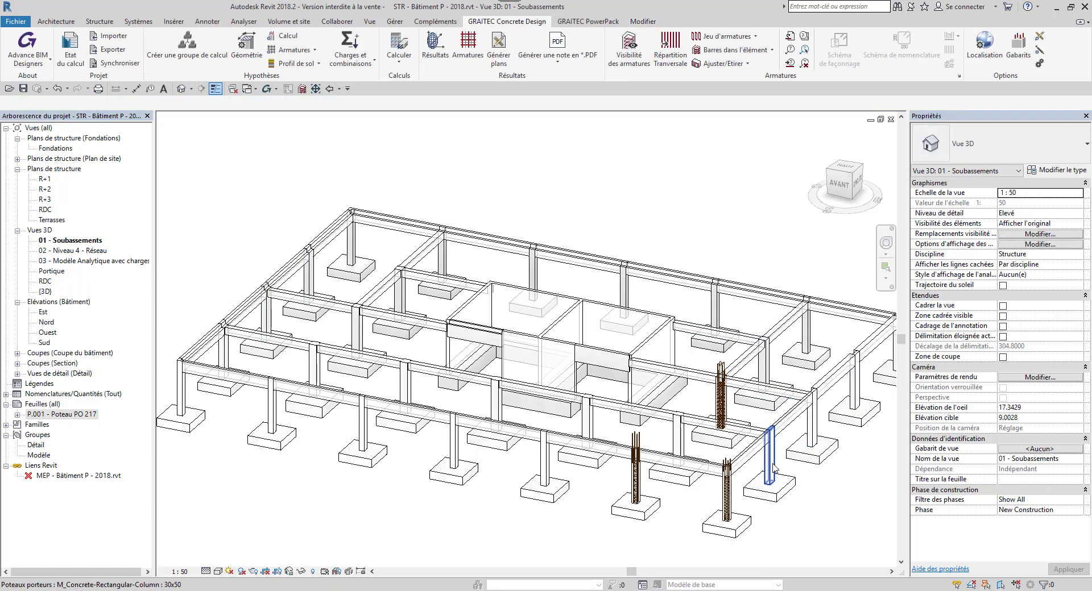
{"action": "left_click", "coordinate": [772, 467]}
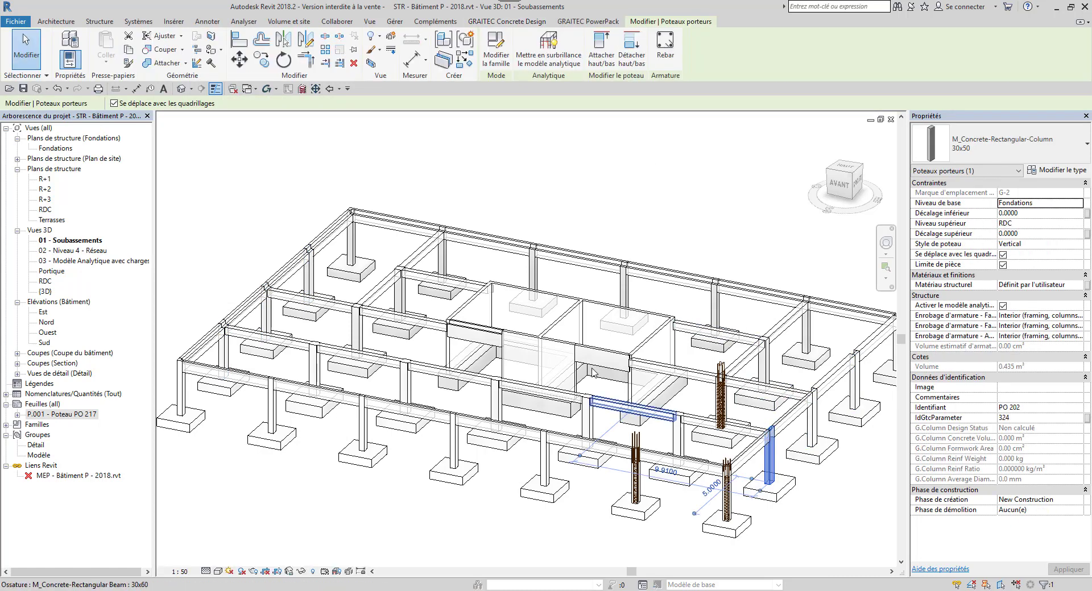
{"action": "left_click", "coordinate": [487, 22]}
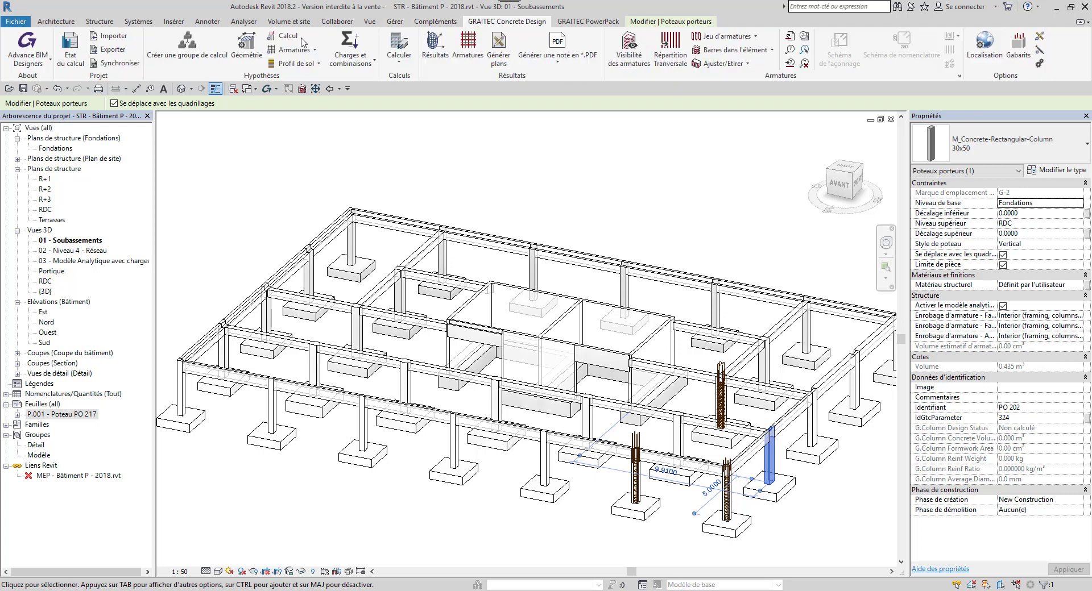
{"action": "left_click", "coordinate": [260, 52]}
{"action": "left_click", "coordinate": [228, 144]}
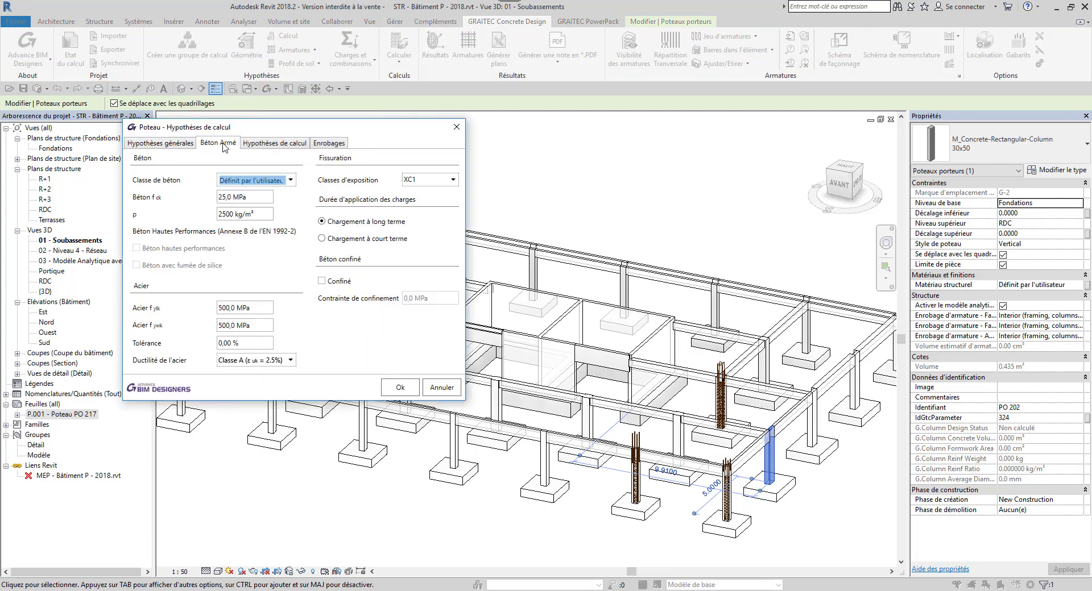
{"action": "left_click", "coordinate": [254, 361]}
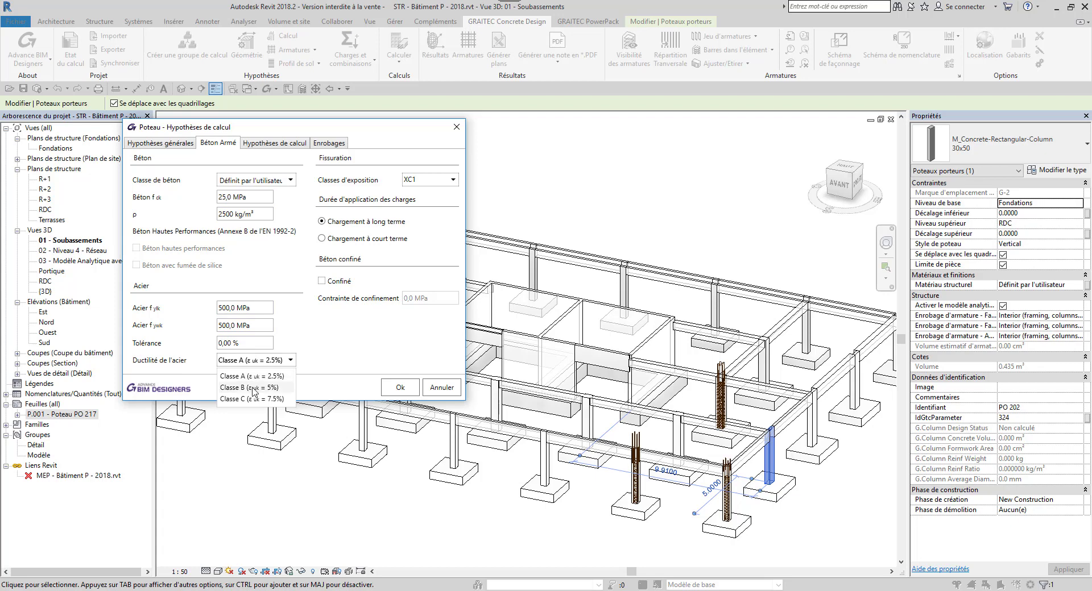
{"action": "left_click", "coordinate": [254, 387]}
{"action": "left_click", "coordinate": [399, 388]}
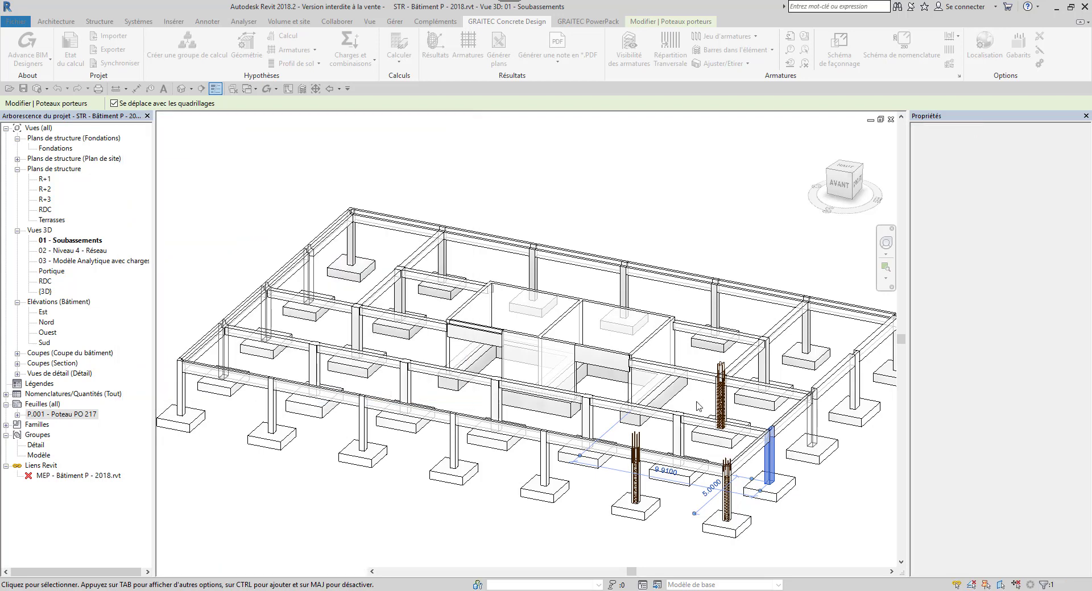
Check the steel ductility class in the reinforced concrete assumptions of column PO 201, another member of the group
{"action": "left_click", "coordinate": [819, 421]}
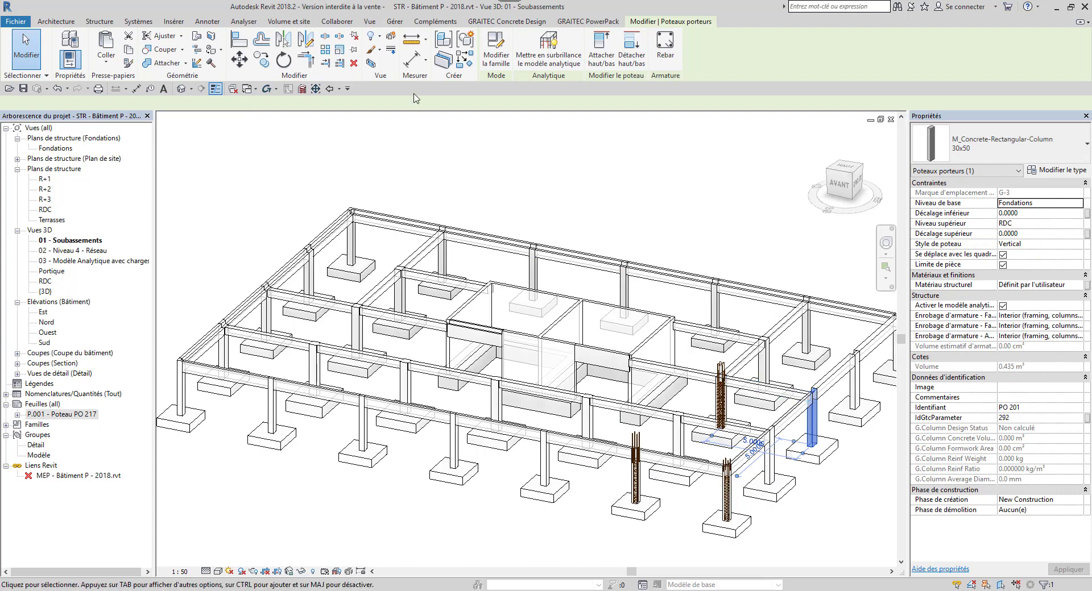
{"action": "left_click", "coordinate": [506, 25]}
{"action": "left_click", "coordinate": [284, 36]}
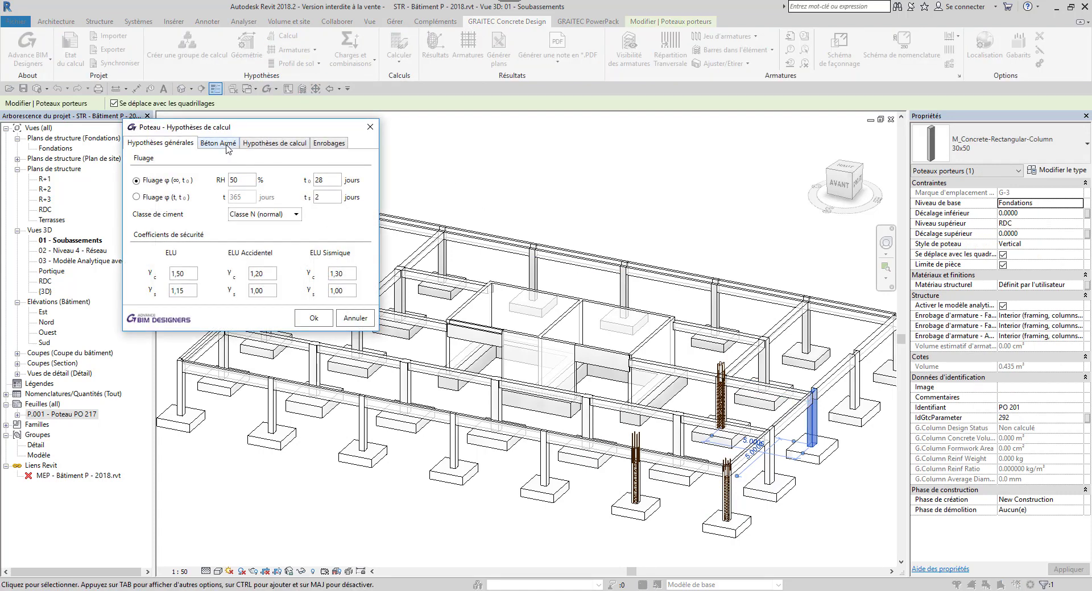
{"action": "left_click", "coordinate": [227, 145]}
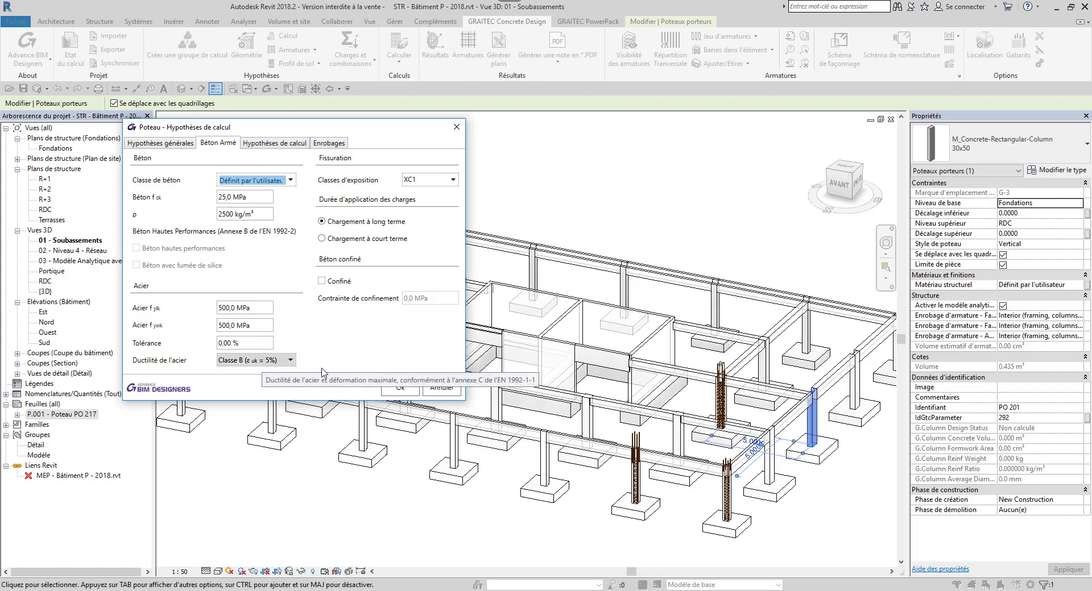
{"action": "left_click", "coordinate": [400, 387]}
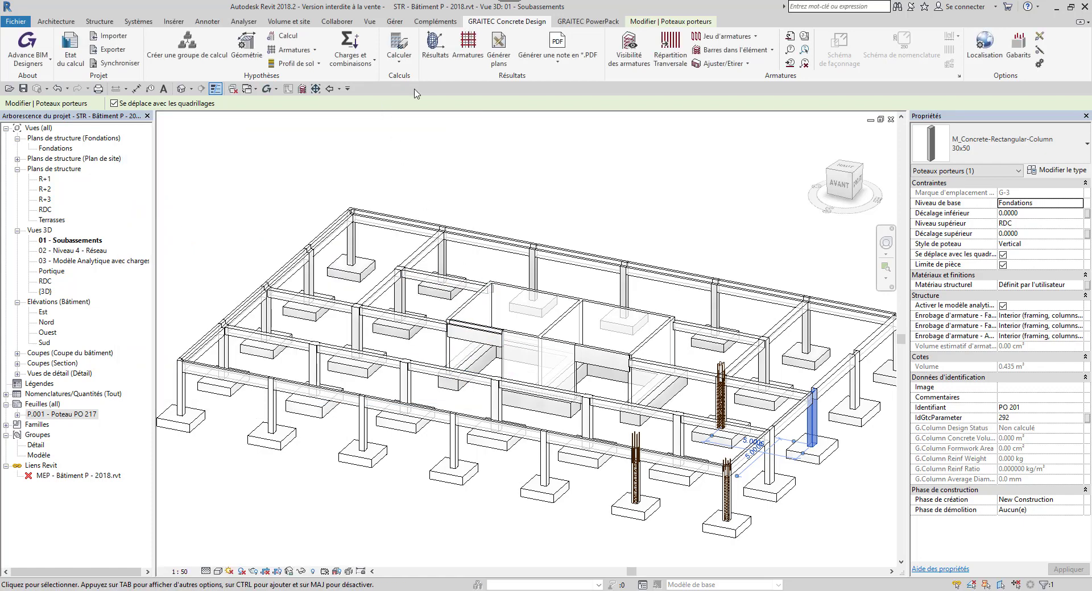
Review the internal forces at the column head for group members 201, 211 and 200
{"action": "left_click", "coordinate": [349, 46]}
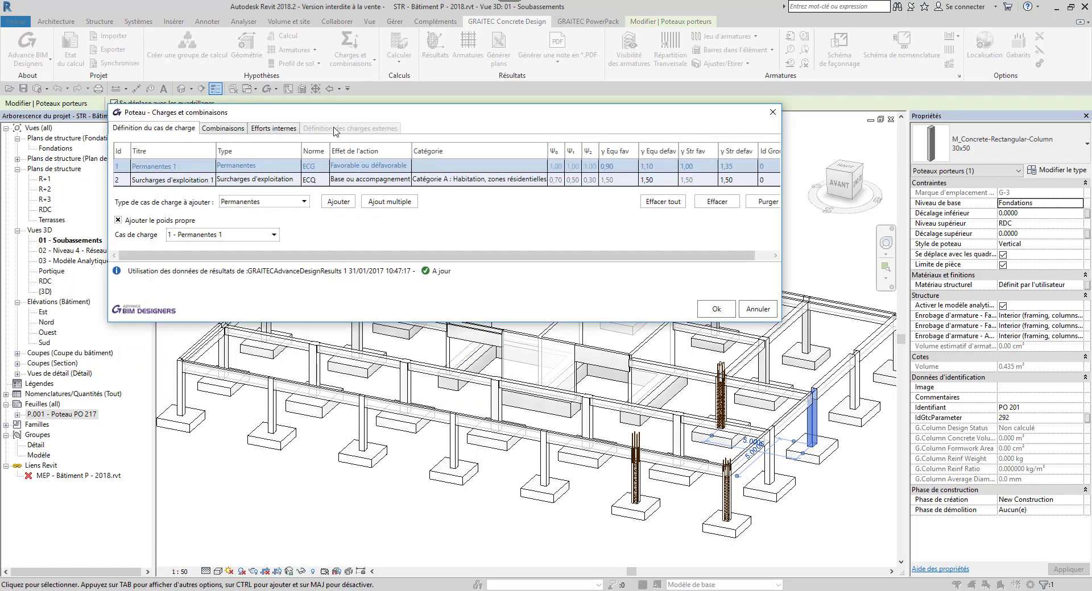
{"action": "left_click", "coordinate": [290, 130]}
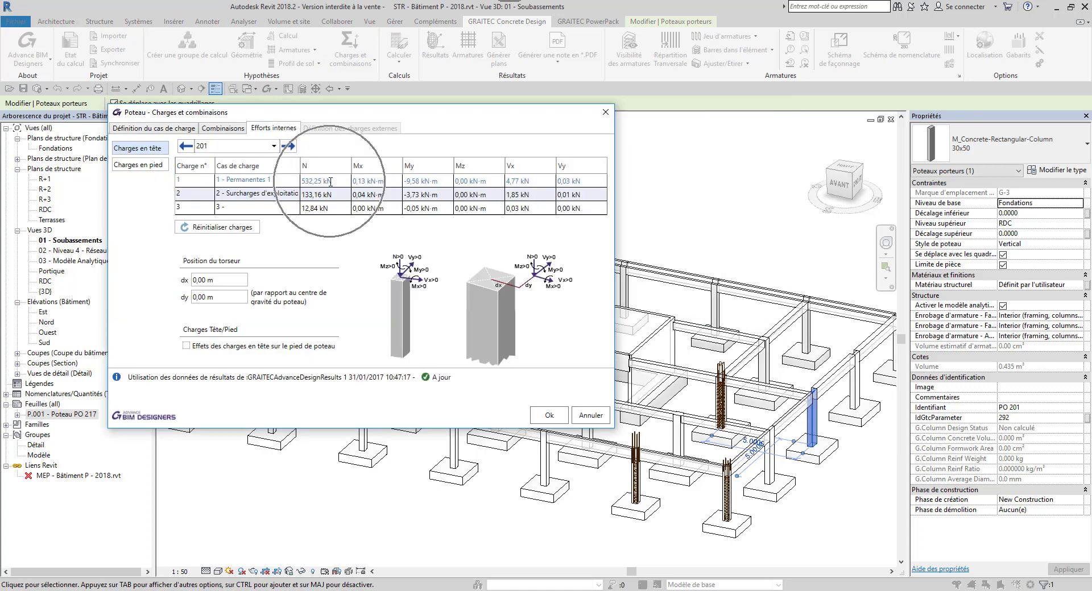
{"action": "left_click", "coordinate": [288, 147]}
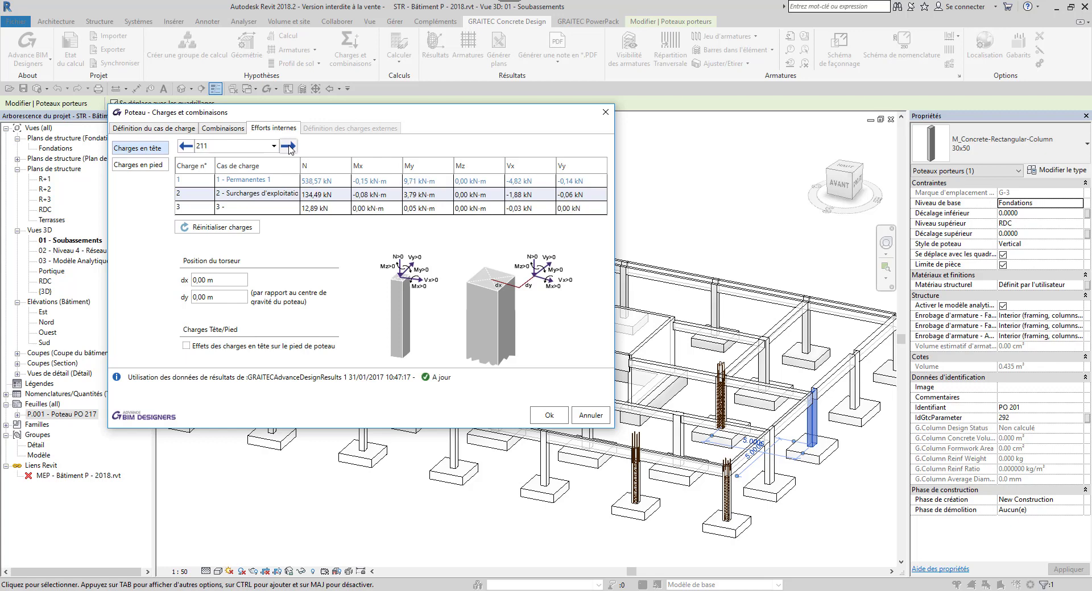
{"action": "left_click", "coordinate": [186, 146]}
{"action": "left_click", "coordinate": [186, 147]}
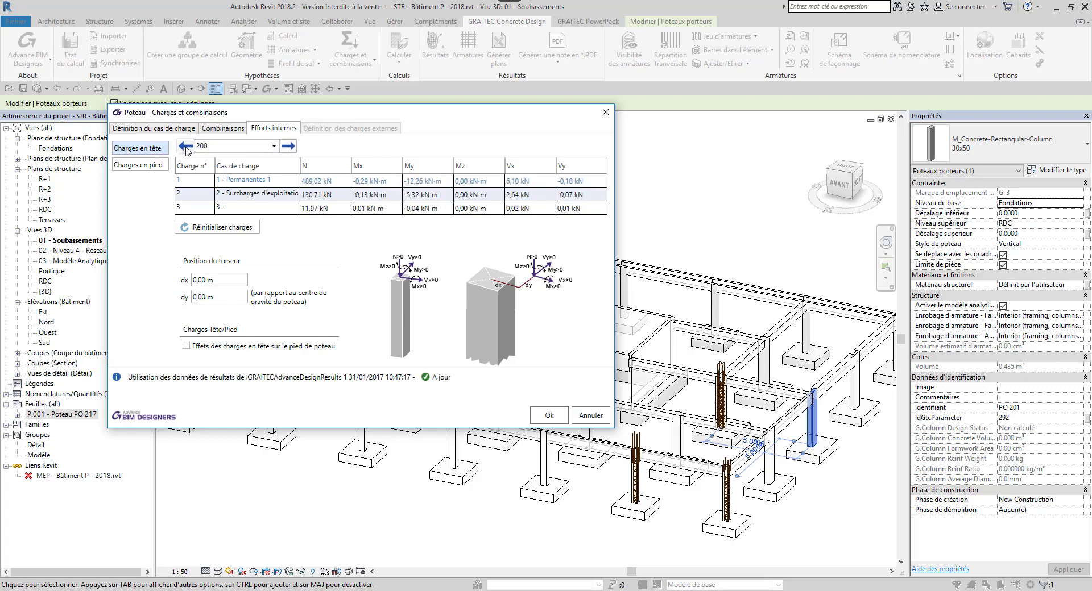
{"action": "left_click", "coordinate": [606, 113]}
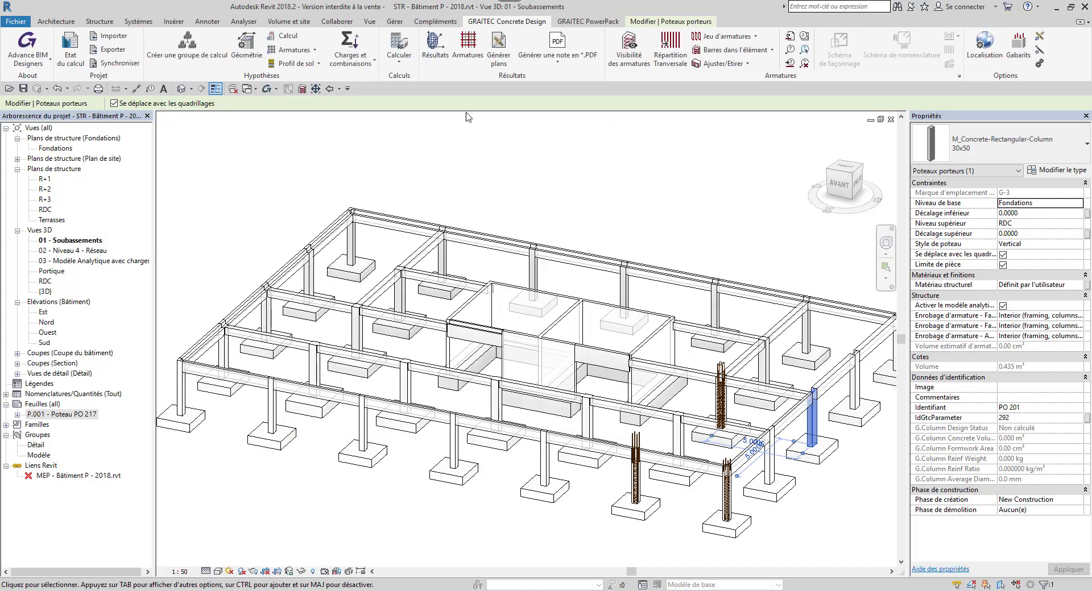
Calculate the reinforcement of column group Type P1, check its members in the calculation status, and inspect the generated cages
{"action": "key", "text": "ctrl"}
{"action": "key", "text": "ctrl"}
{"action": "left_click", "coordinate": [406, 48]}
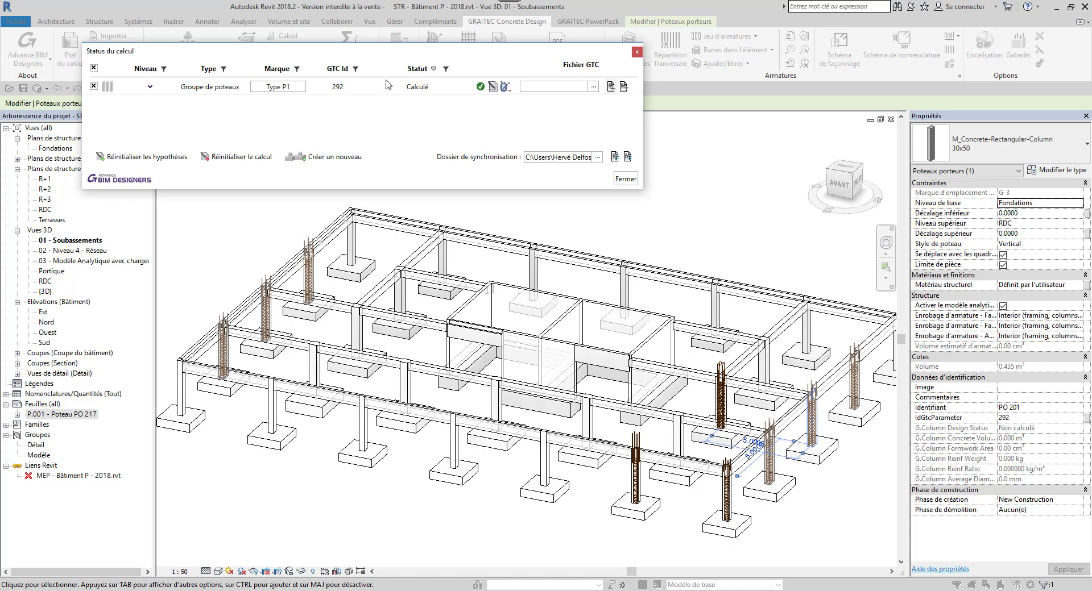
{"action": "left_click", "coordinate": [151, 86]}
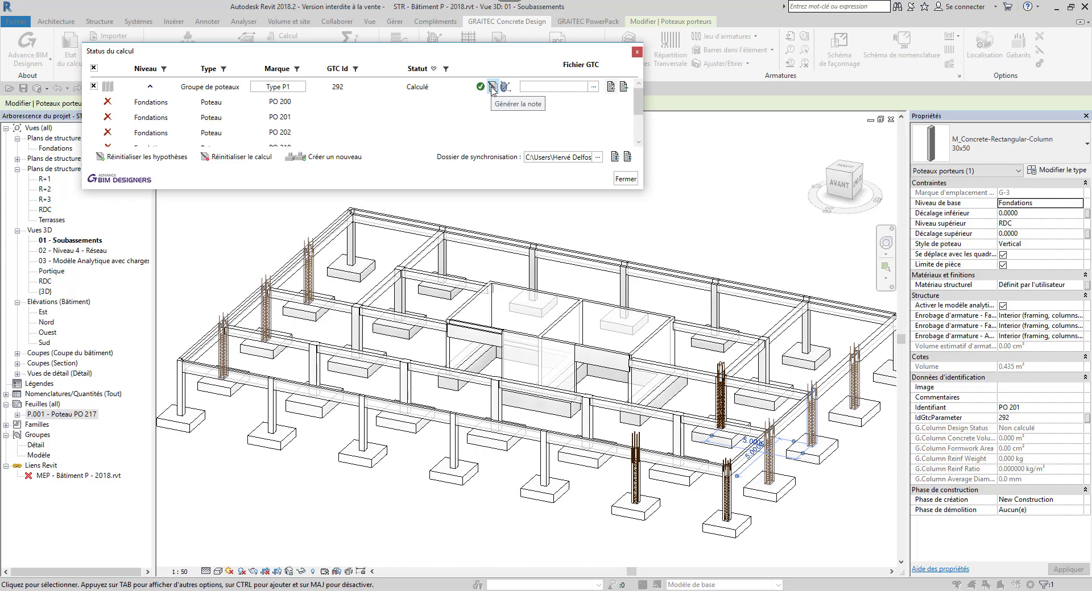
{"action": "left_click", "coordinate": [637, 52]}
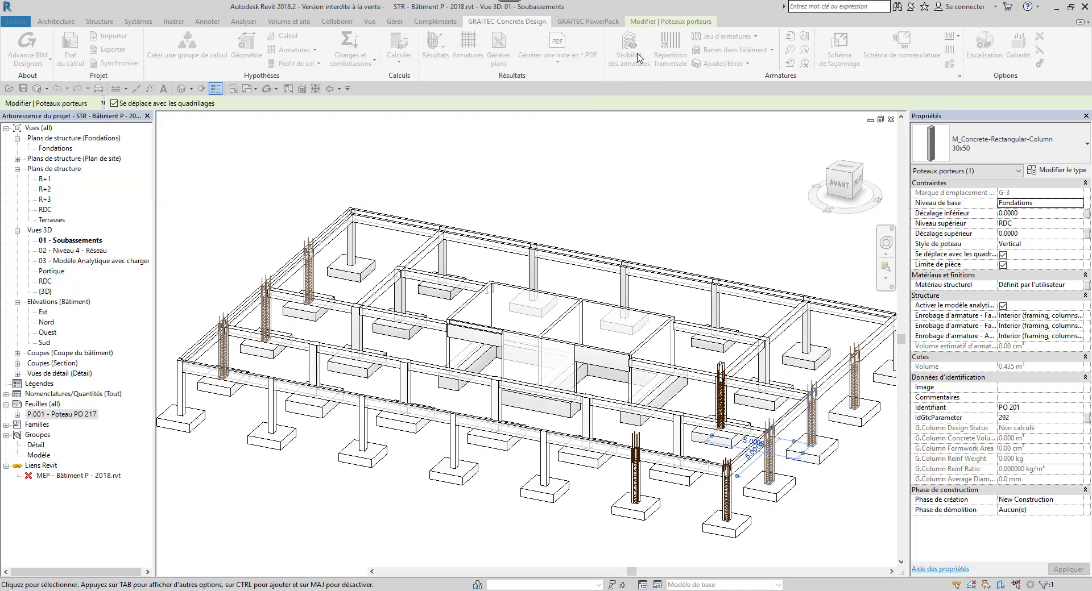
{"action": "middle_click_drag", "start_coordinate": [827, 476], "coordinate": [817, 474]}
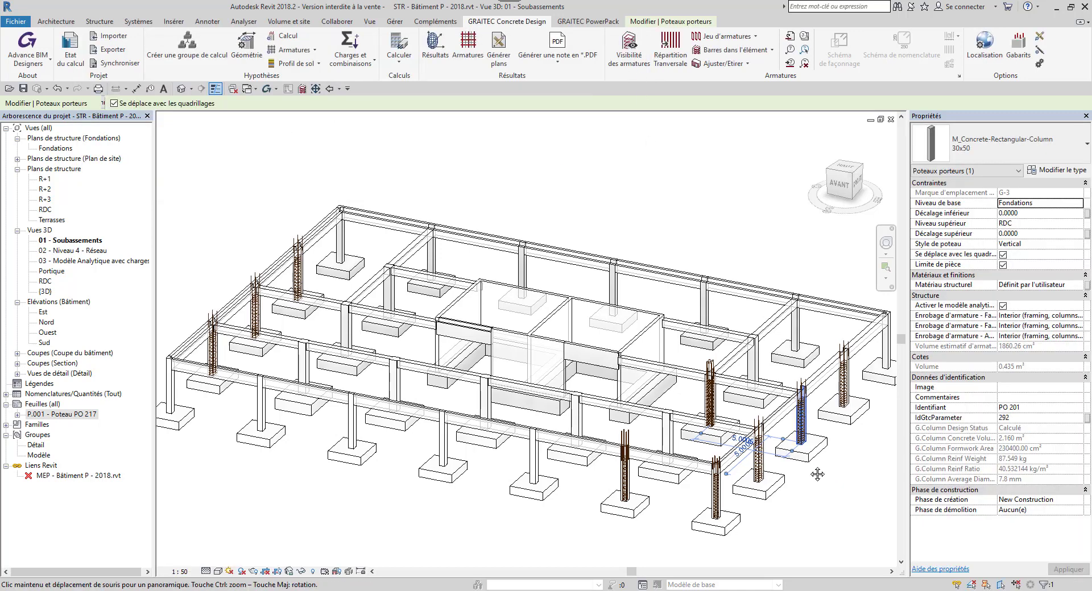
{"action": "scroll", "coordinate": [702, 364], "scroll_direction": "up", "scroll_amount": 6}
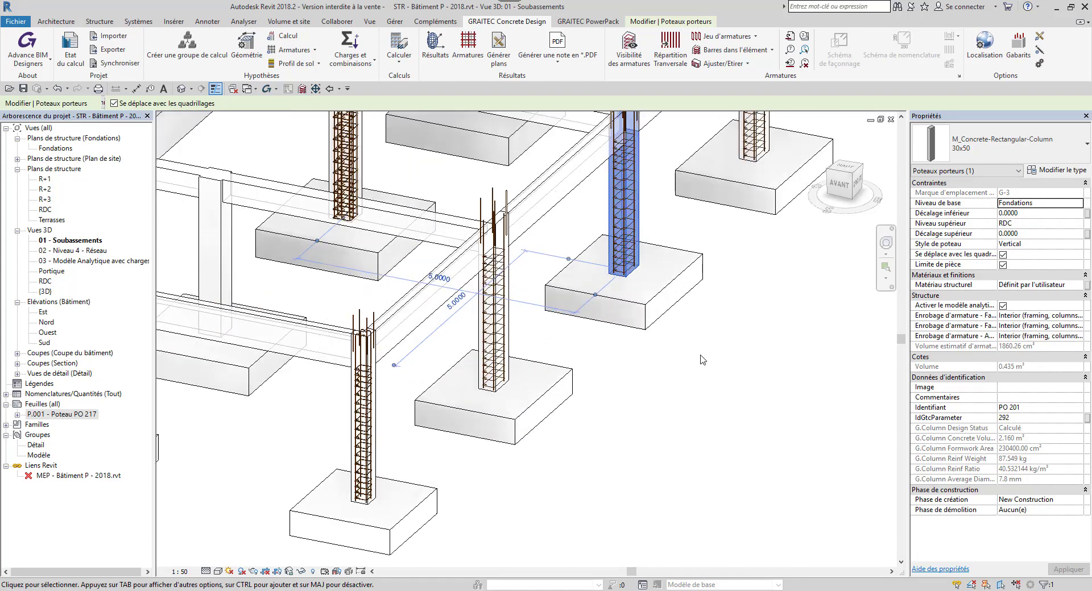
{"action": "scroll", "coordinate": [715, 405], "scroll_direction": "up", "scroll_amount": 3}
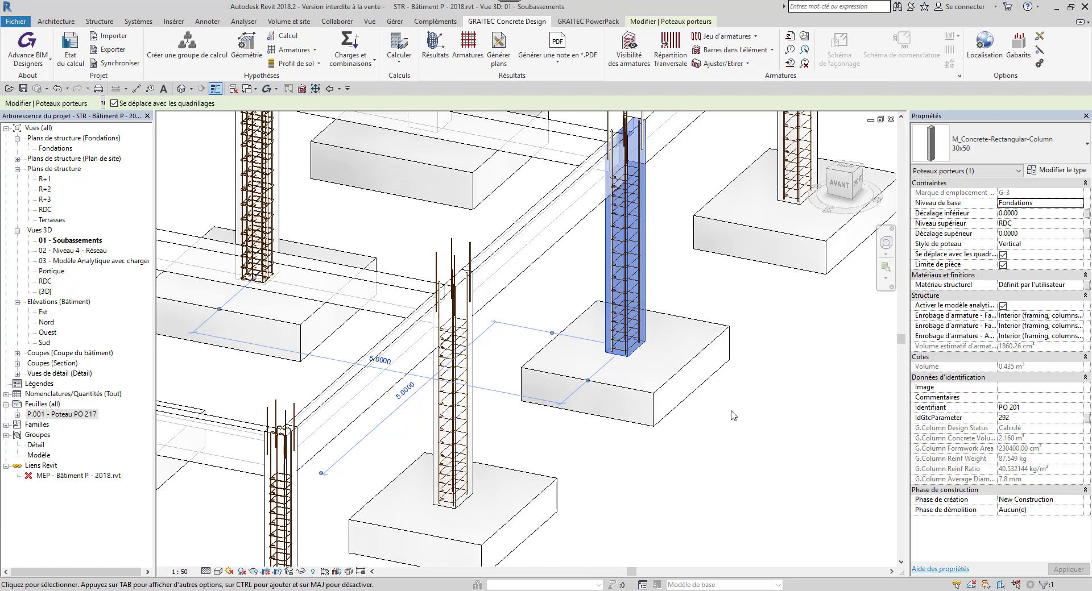
Generate the reinforcement drawing for the selected column of group Type P1 and open the sheet P.004 - Type P1
{"action": "left_click", "coordinate": [504, 55]}
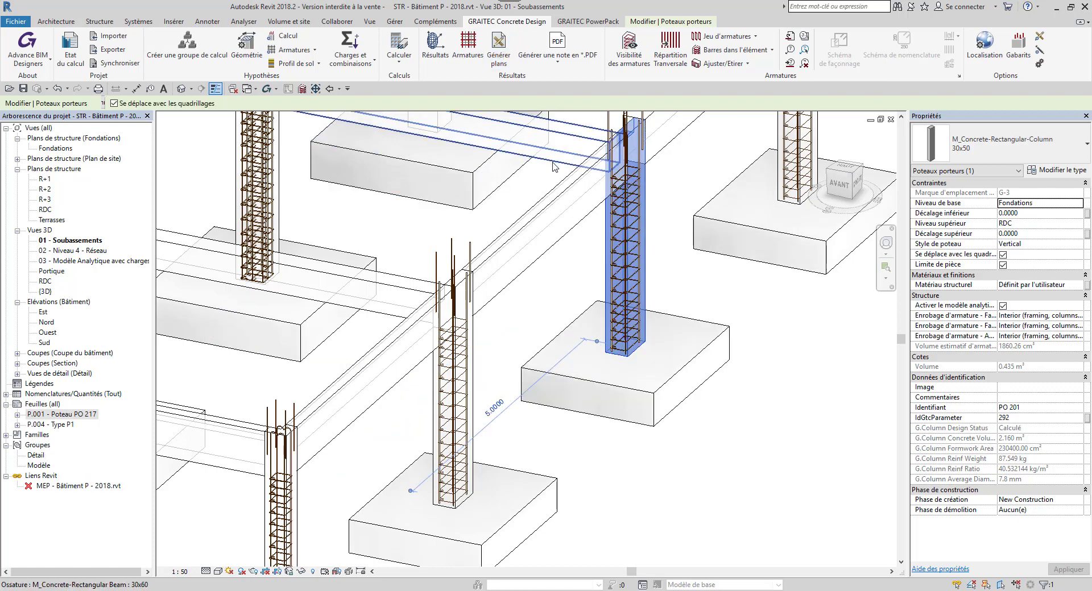
{"action": "left_click", "coordinate": [65, 425]}
{"action": "double_click", "coordinate": [22, 426]}
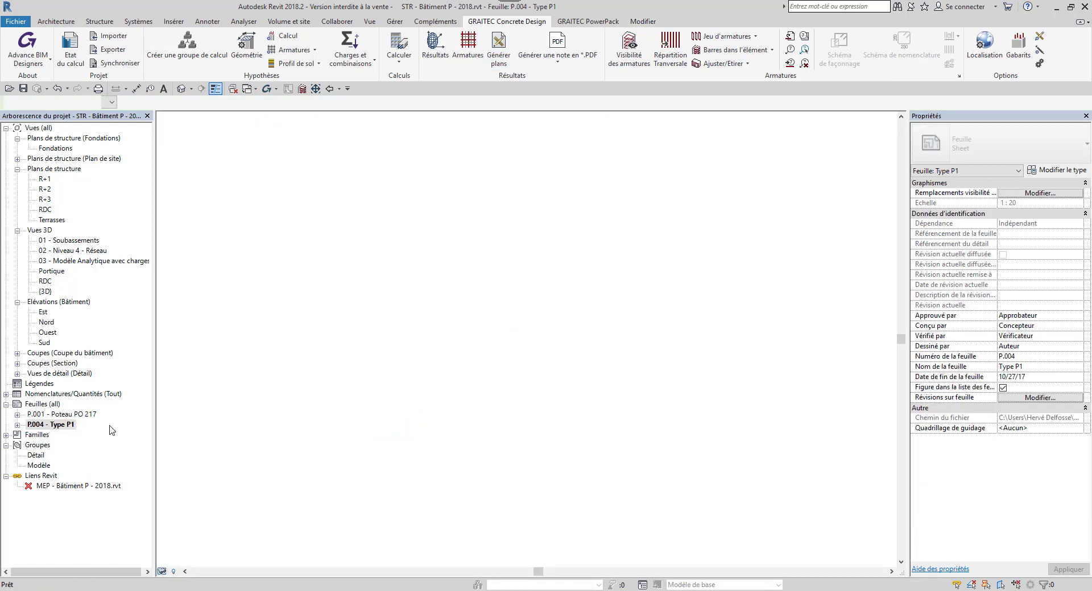
Examine the Type P1 sheet's elevation, cross-sections, bar schedules and group note, ending with the whole sheet in view
{"action": "left_click", "coordinate": [727, 313]}
{"action": "scroll", "coordinate": [658, 318], "scroll_direction": "up", "scroll_amount": 3}
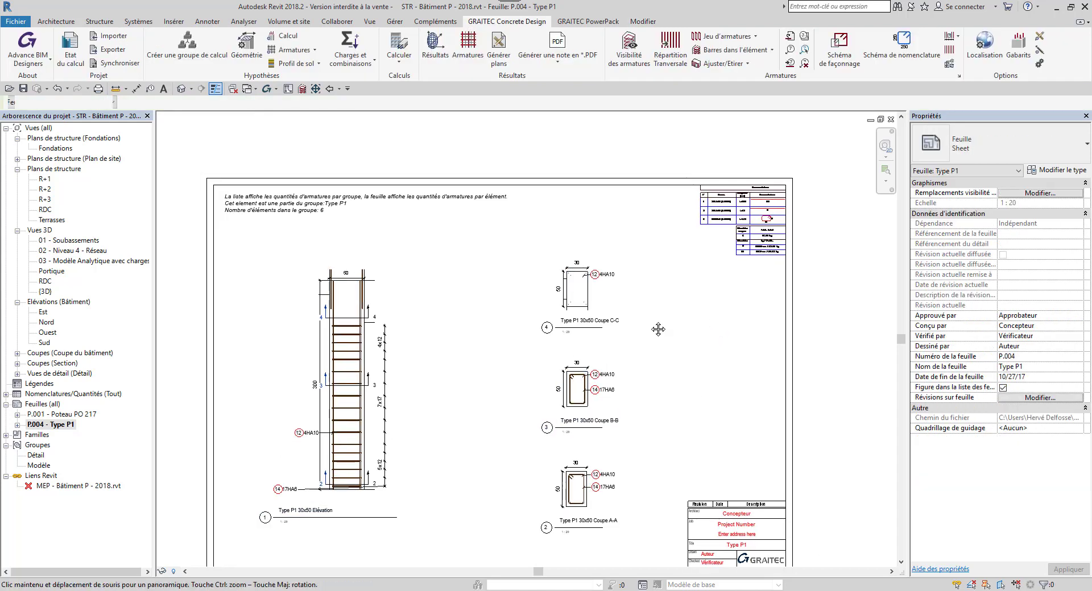
{"action": "mouse_move", "coordinate": [609, 428]}
{"action": "middle_mouse_down"}
{"action": "mouse_move", "coordinate": [616, 376]}
{"action": "mouse_move", "coordinate": [695, 248]}
{"action": "middle_mouse_up"}
{"action": "middle_click_drag", "start_coordinate": [469, 361], "coordinate": [722, 421]}
{"action": "scroll", "coordinate": [638, 405], "scroll_direction": "down", "scroll_amount": 3}
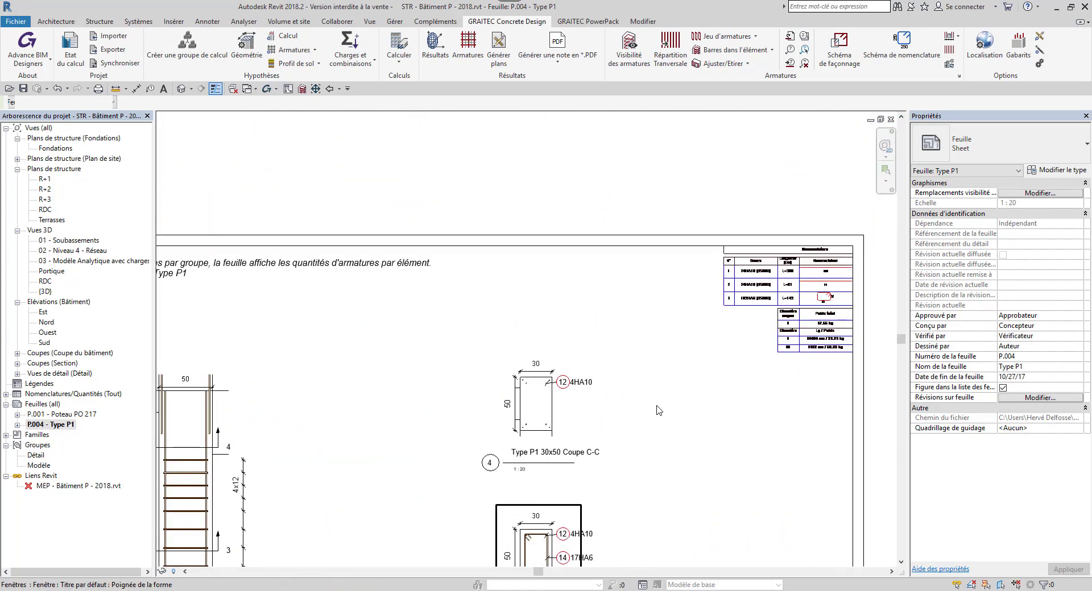
{"action": "scroll", "coordinate": [810, 335], "scroll_direction": "up", "scroll_amount": 4}
{"action": "scroll", "coordinate": [791, 334], "scroll_direction": "up", "scroll_amount": 2}
{"action": "scroll", "coordinate": [765, 332], "scroll_direction": "down", "scroll_amount": 3}
{"action": "middle_click_drag", "start_coordinate": [567, 365], "coordinate": [1009, 325]}
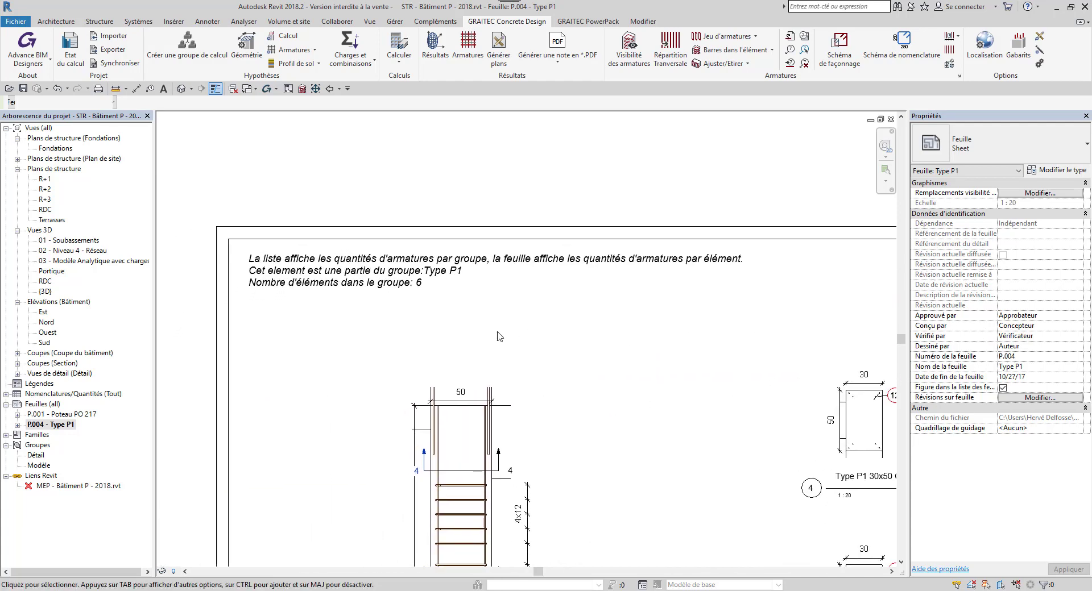
{"action": "scroll", "coordinate": [445, 329], "scroll_direction": "up", "scroll_amount": 1}
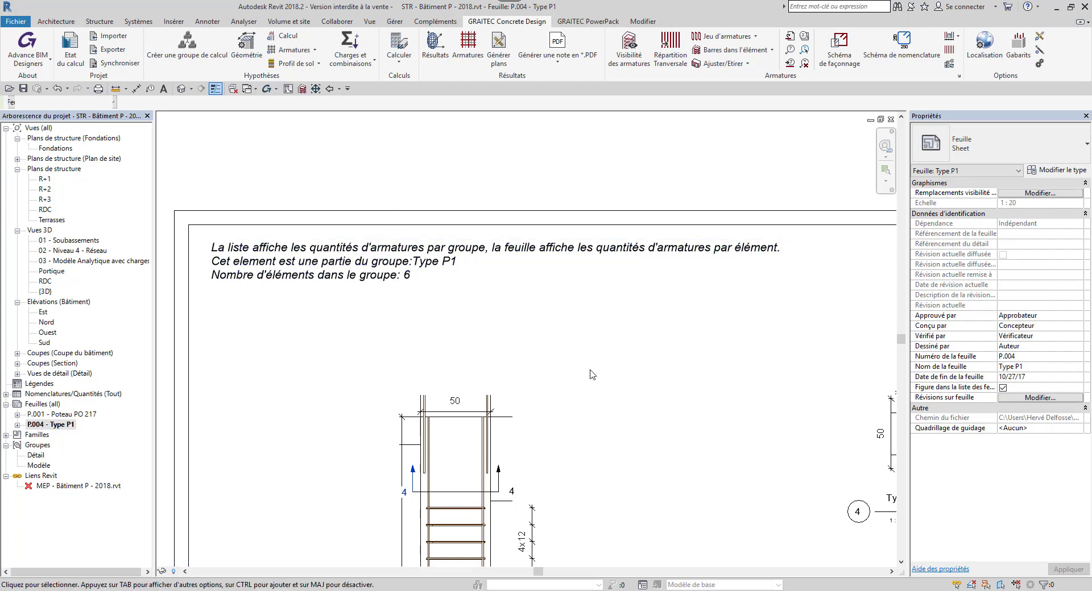
{"action": "key", "text": "z"}
{"action": "key", "text": "f"}
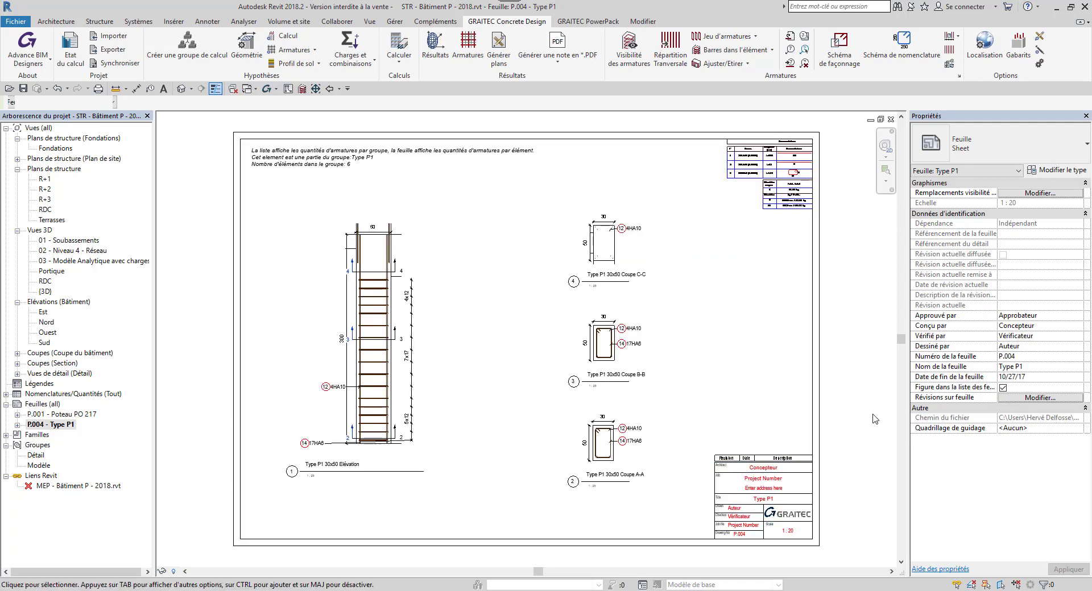